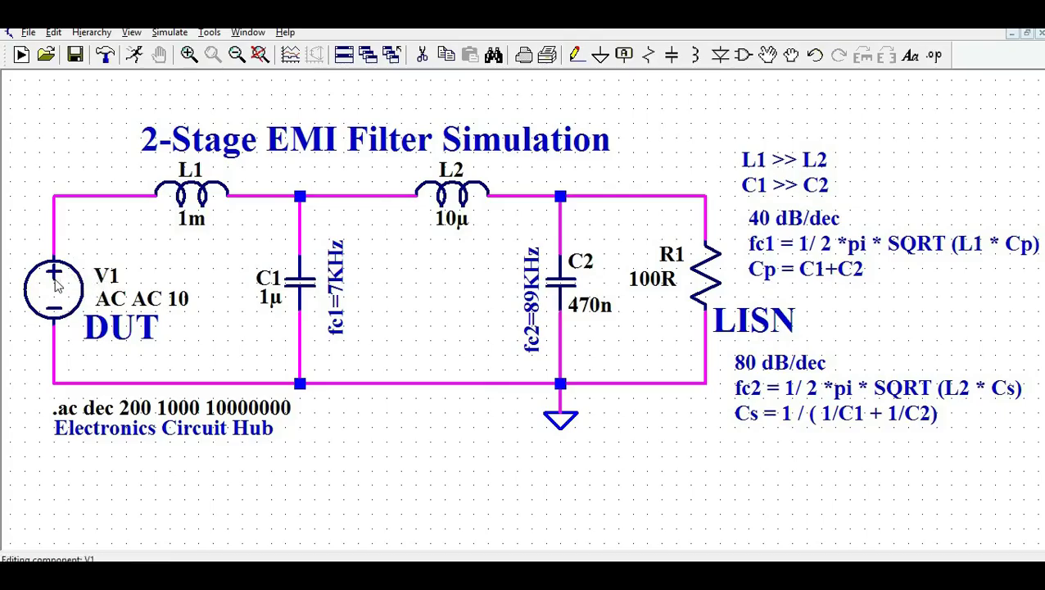
- Review the small-signal AC amplitude and phase settings of voltage source V1
right_click(56, 283)
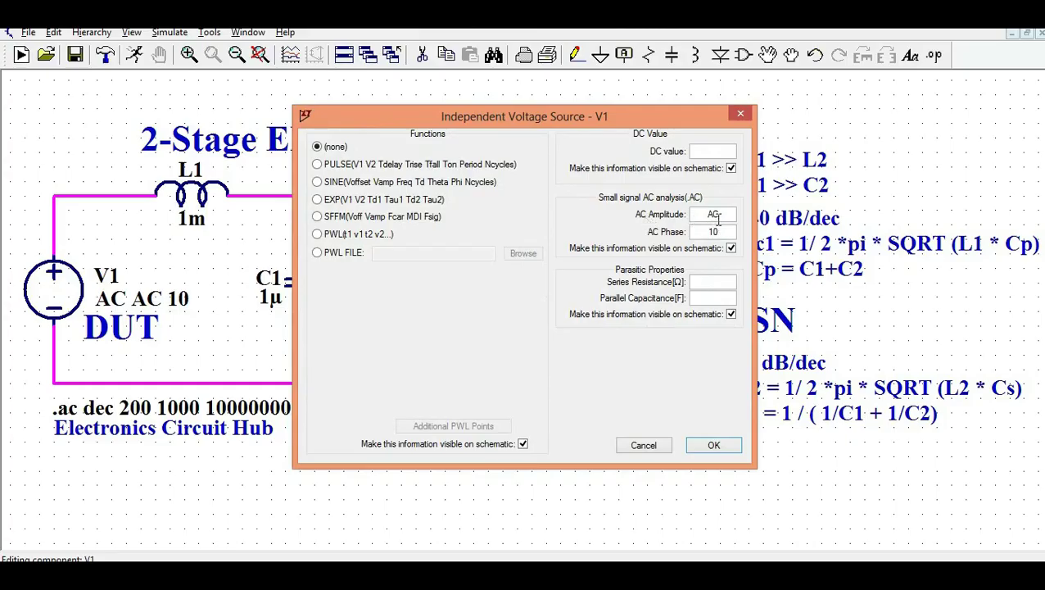
left_click(720, 233)
left_click(707, 444)
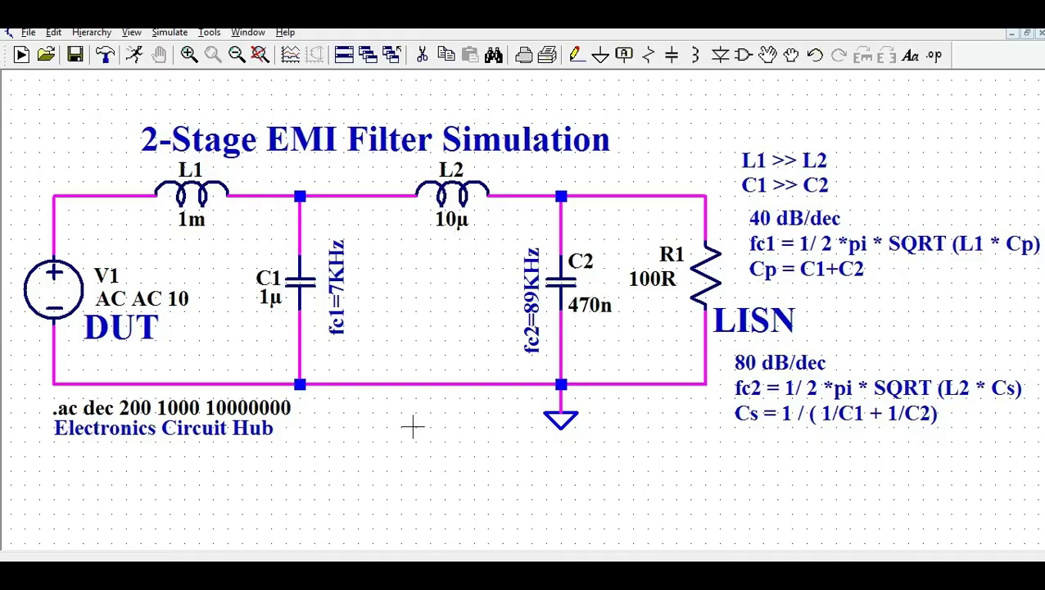
- Switch to the Snipping Tool table, mark the L1, C1, C2 and Cp rows with blue ticks, and return to the schematic
key("alt+Tab")
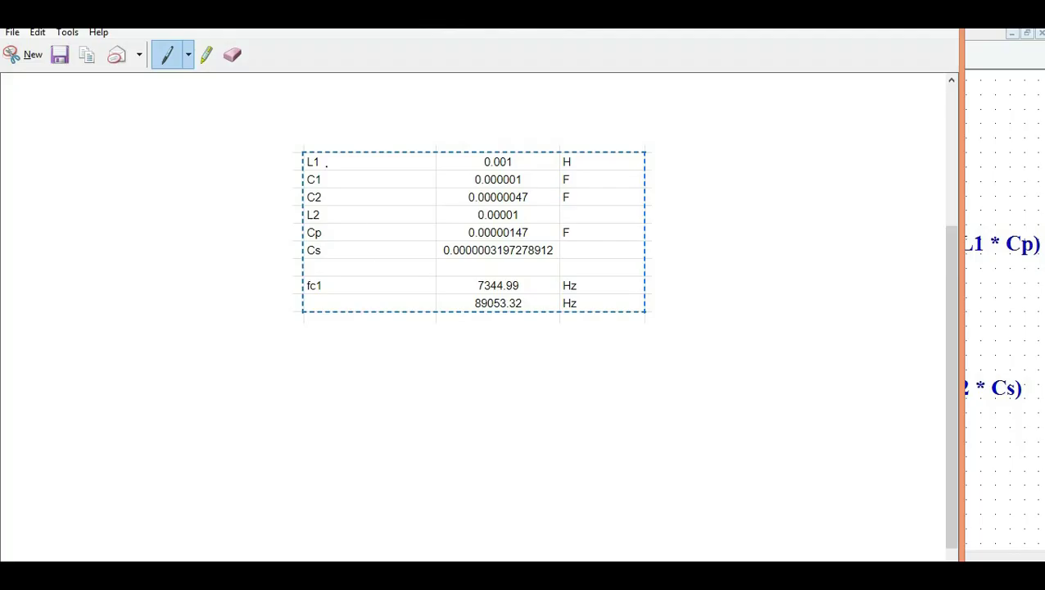
left_click_drag(287, 159, 298, 198)
mouse_move(272, 232)
left_mouse_down()
mouse_move(279, 240)
mouse_move(298, 230)
left_mouse_up()
left_click(996, 146)
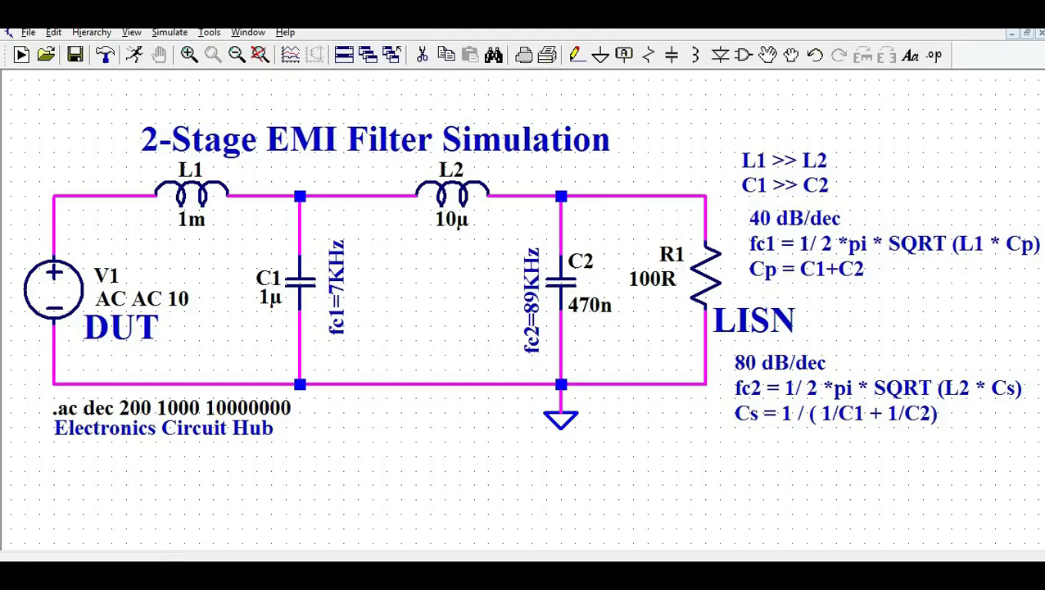
- In the Snipping Tool table, tick the fc1 frequency and handwrite the label fc2 on the row beneath, returning to the schematic
key("alt+Tab")
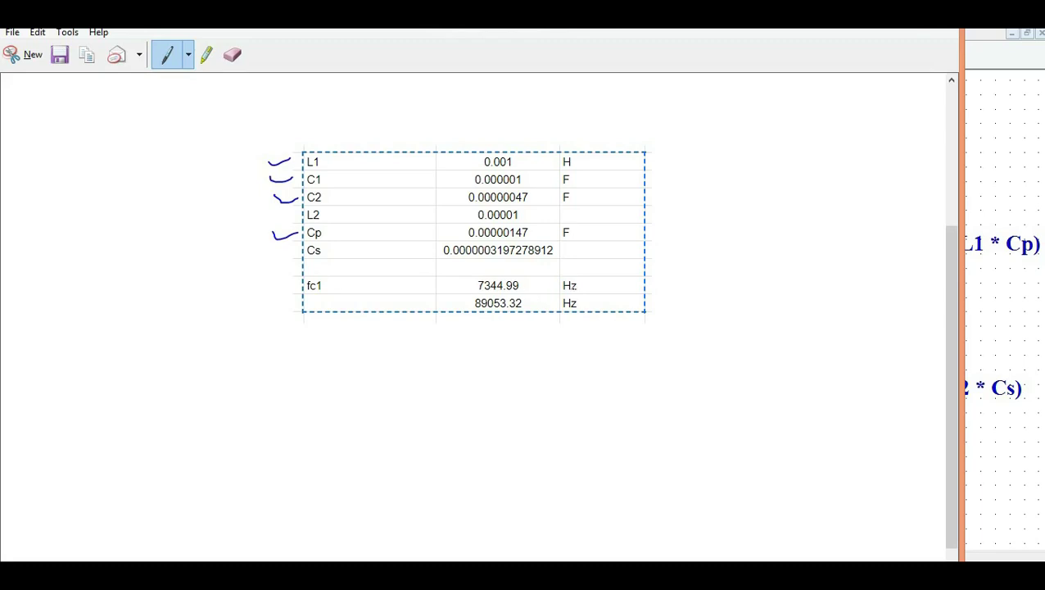
left_click_drag(597, 283, 647, 260)
mouse_move(320, 293)
left_mouse_down()
mouse_move(313, 307)
mouse_move(338, 306)
mouse_move(349, 291)
mouse_move(351, 309)
left_mouse_up()
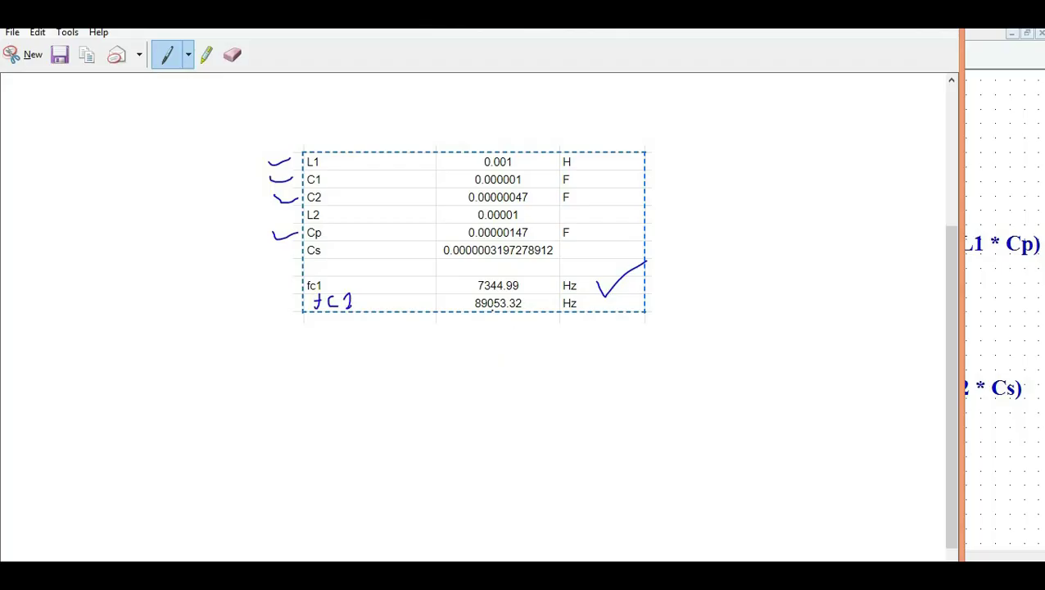
left_click(894, 29)
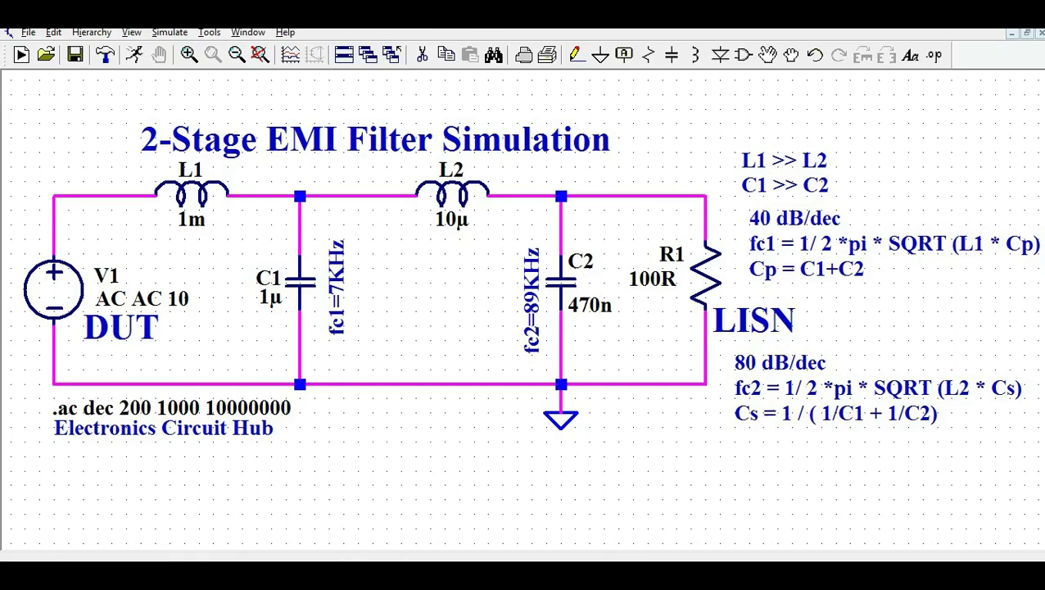
- Switch to the Snipping Tool table, tick the Cs row and handwrite its missing unit F
key("alt+Tab")
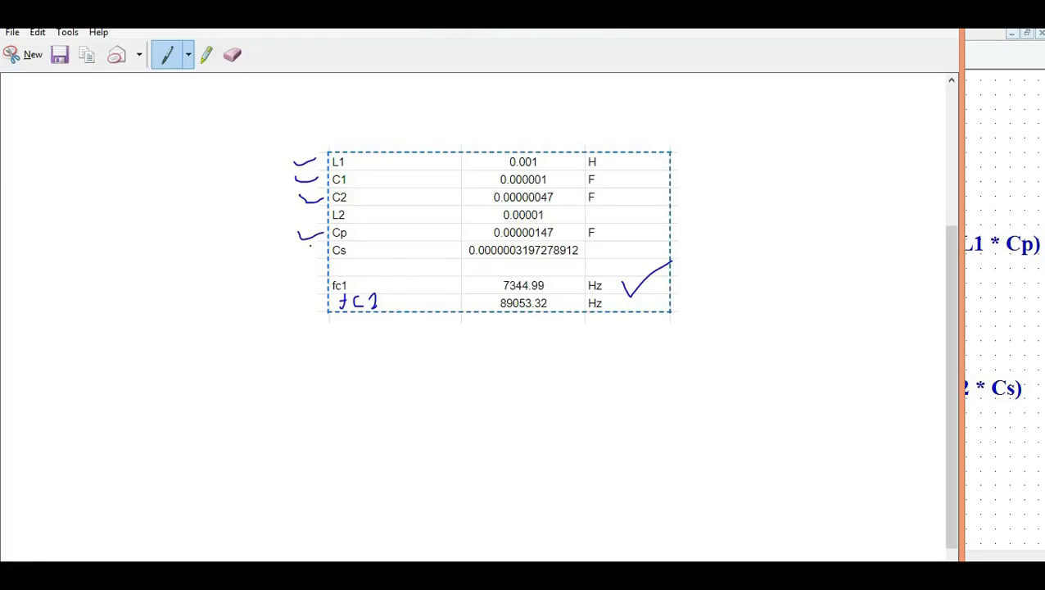
mouse_move(297, 252)
left_mouse_down()
mouse_move(315, 258)
mouse_move(326, 248)
left_mouse_up()
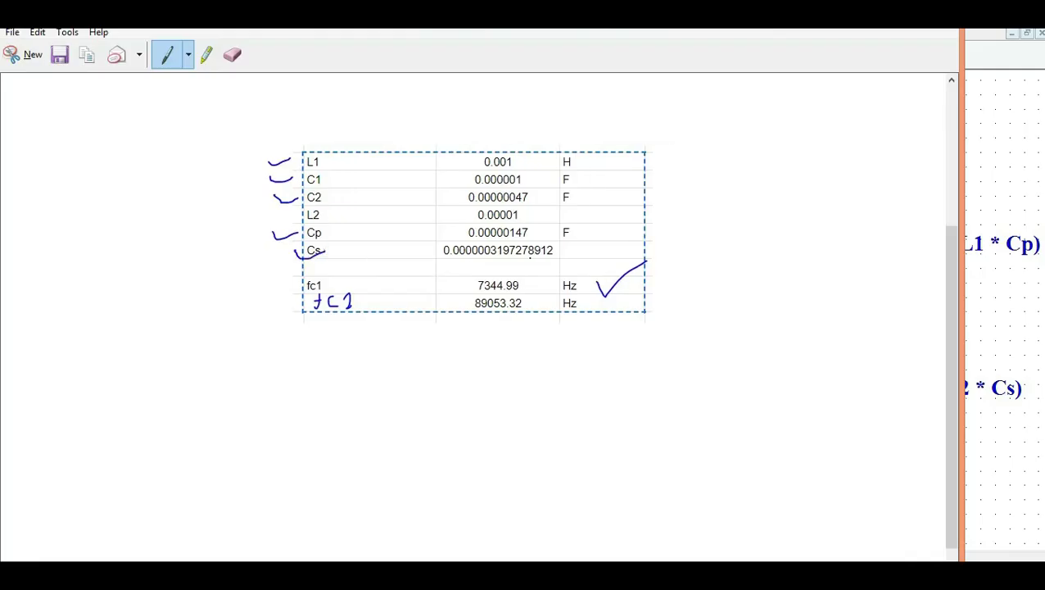
mouse_move(574, 248)
left_mouse_down()
mouse_move(576, 258)
mouse_move(591, 251)
left_mouse_up()
- With the red pen, retrace the 2 of the fc2 label, tick the fc2 row and draw a line beside fc1
left_click(188, 54)
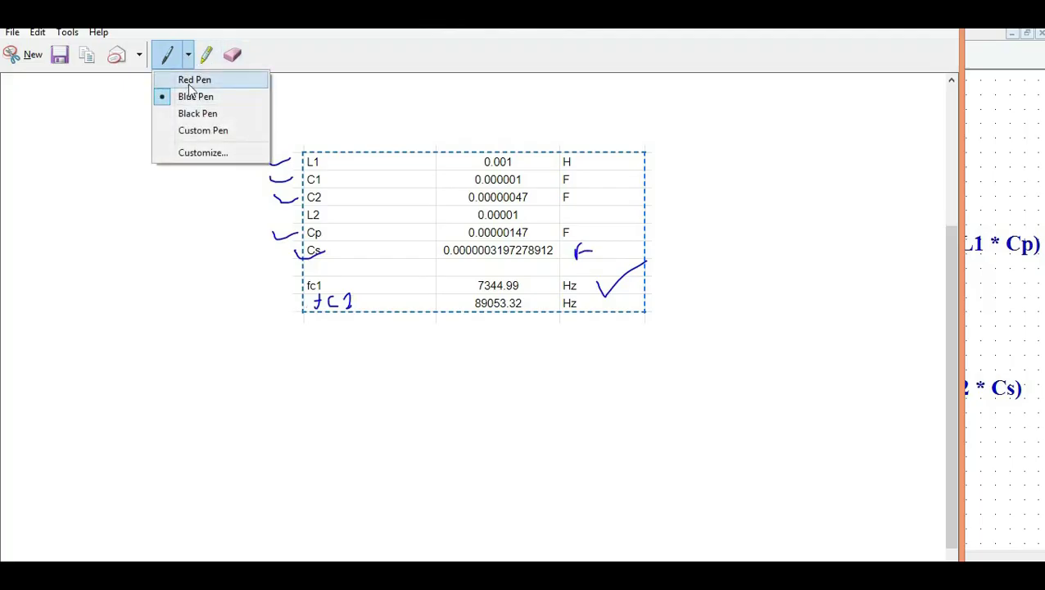
left_click(193, 77)
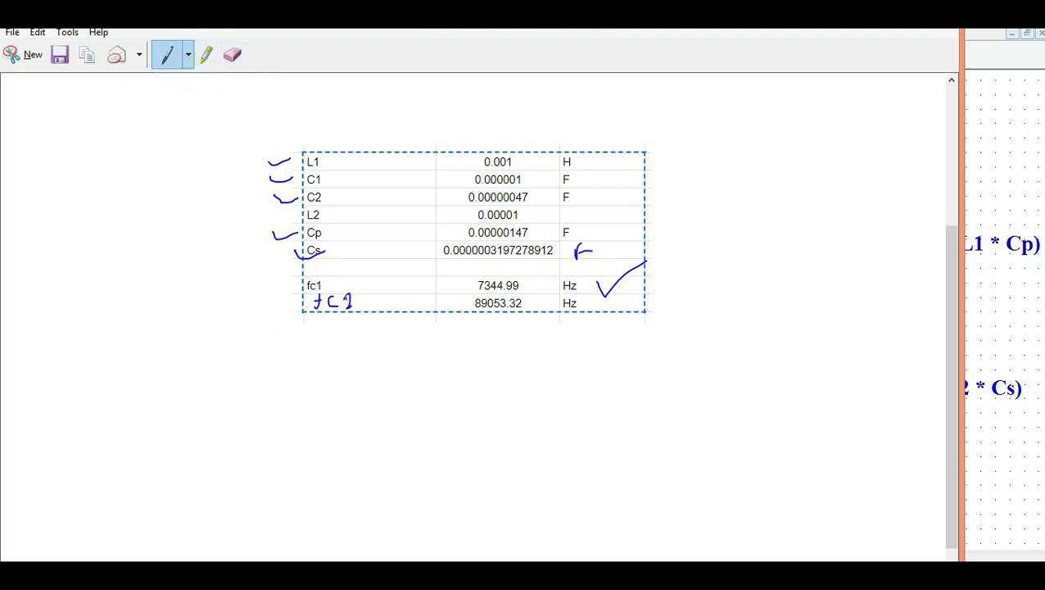
left_click_drag(345, 293, 367, 309)
left_click_drag(262, 311, 297, 307)
left_click_drag(246, 285, 287, 285)
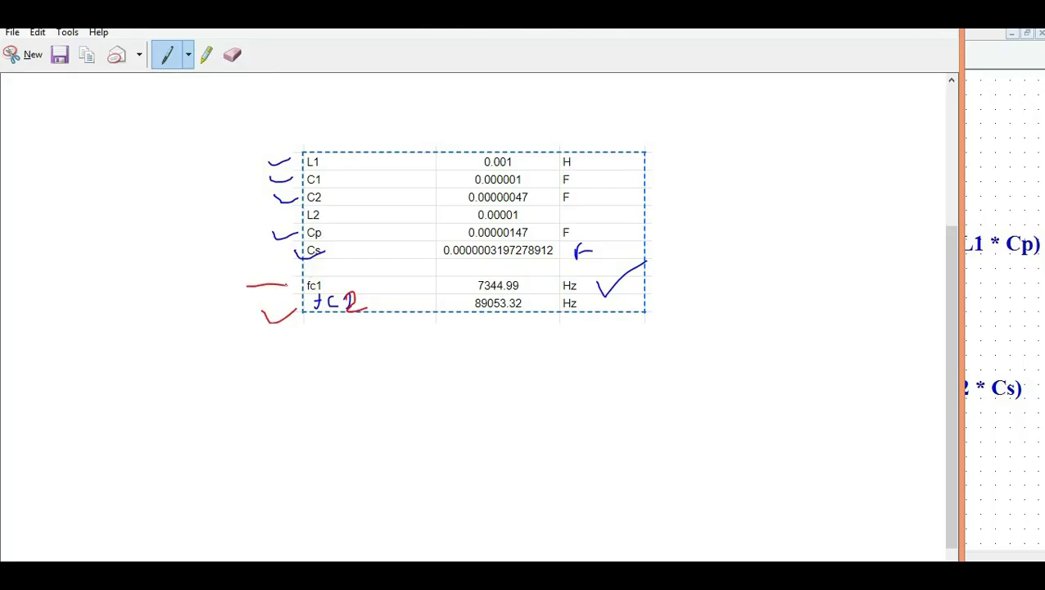
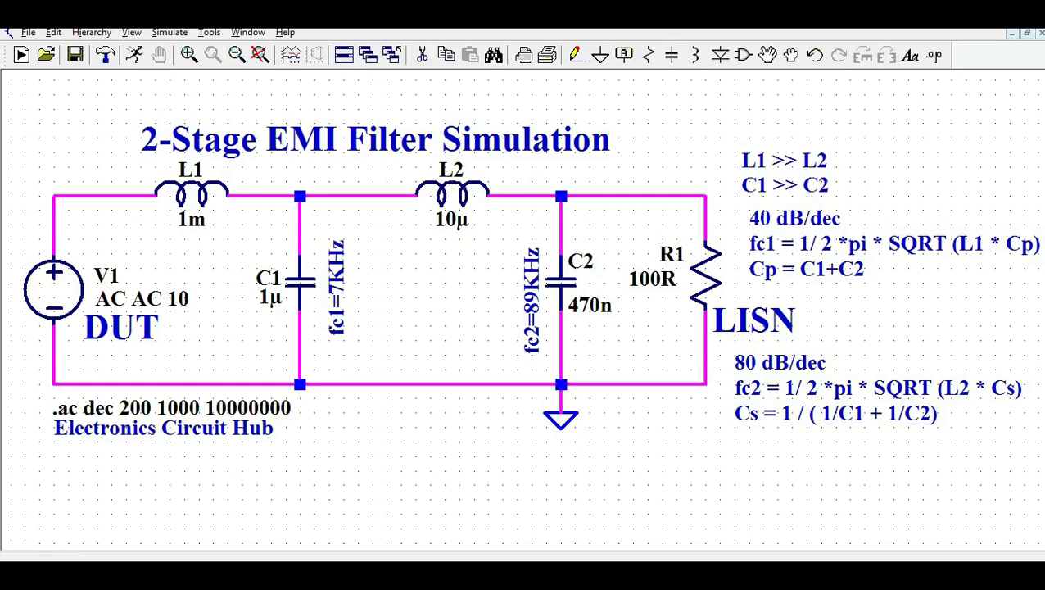
- Review the AC analysis command's sweep type, points per decade, and start and stop frequencies
left_click(170, 33)
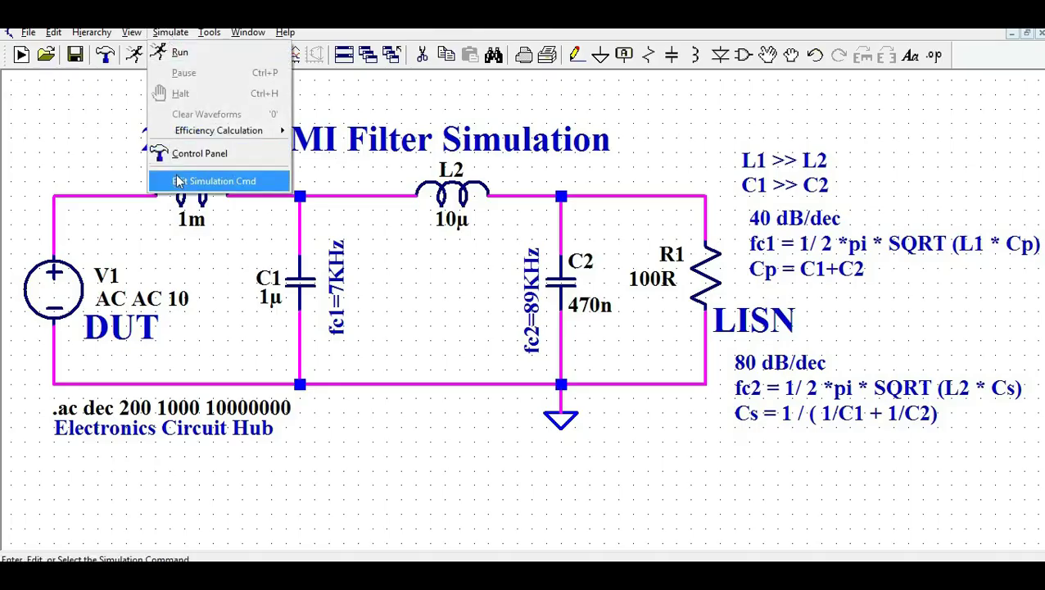
left_click(179, 181)
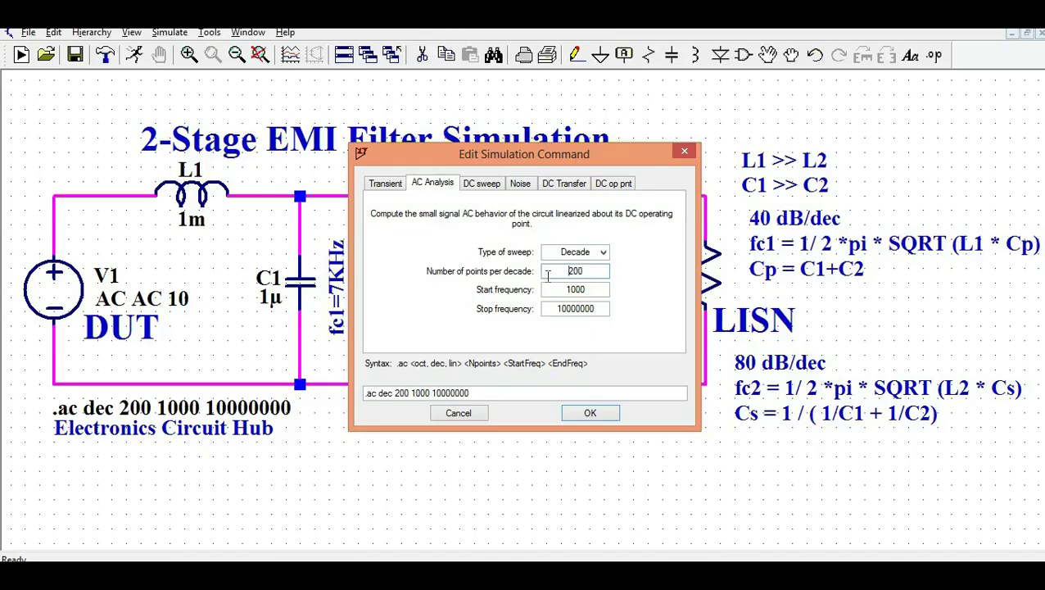
left_click_drag(565, 271, 600, 309)
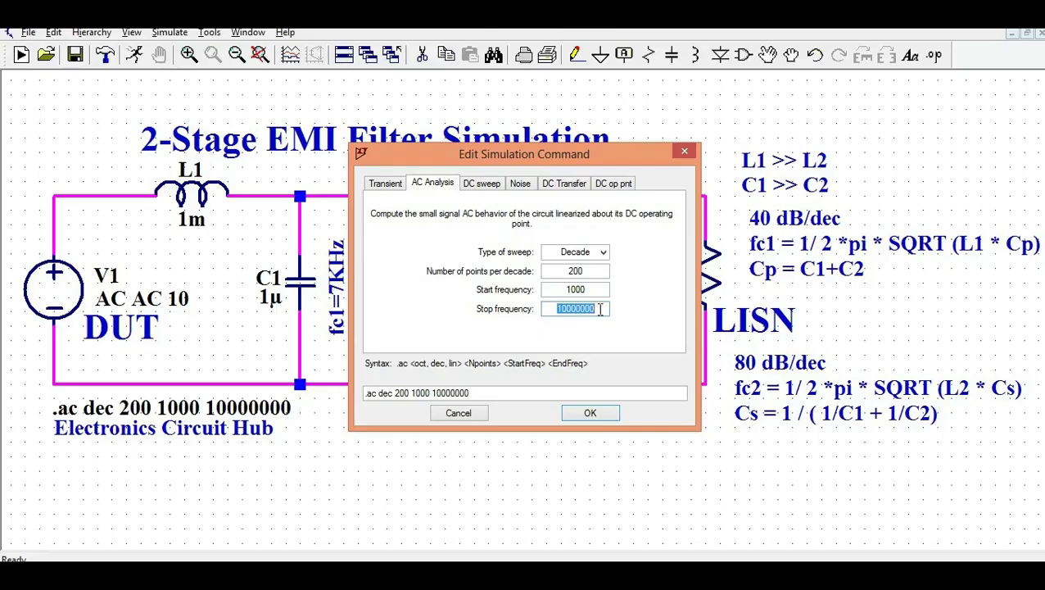
left_click(590, 413)
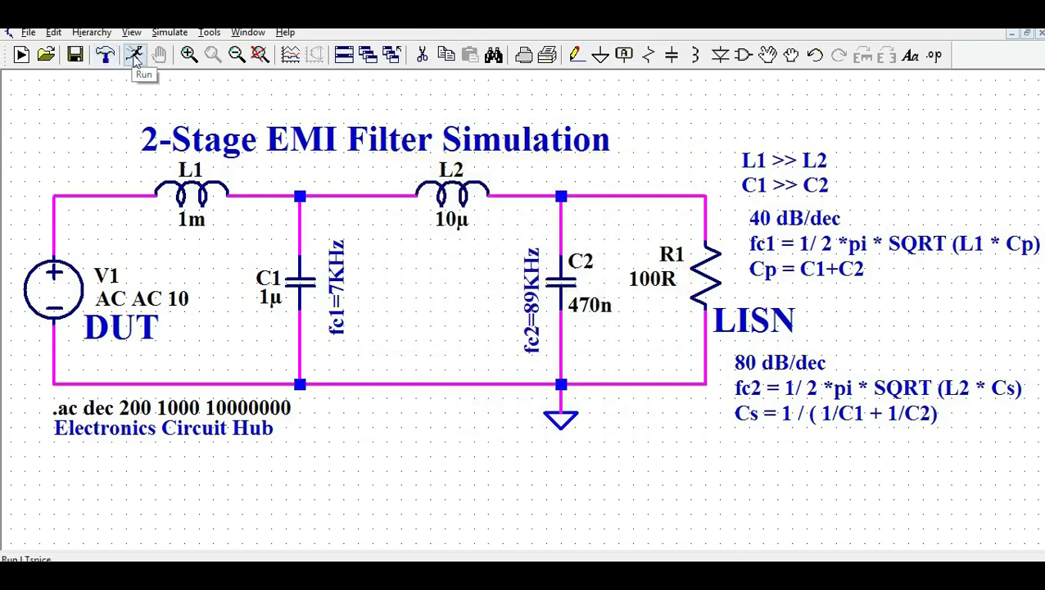
- Run the simulation, plot the voltage at the filter output node above R1, and maximize the waveform window
left_click(135, 55)
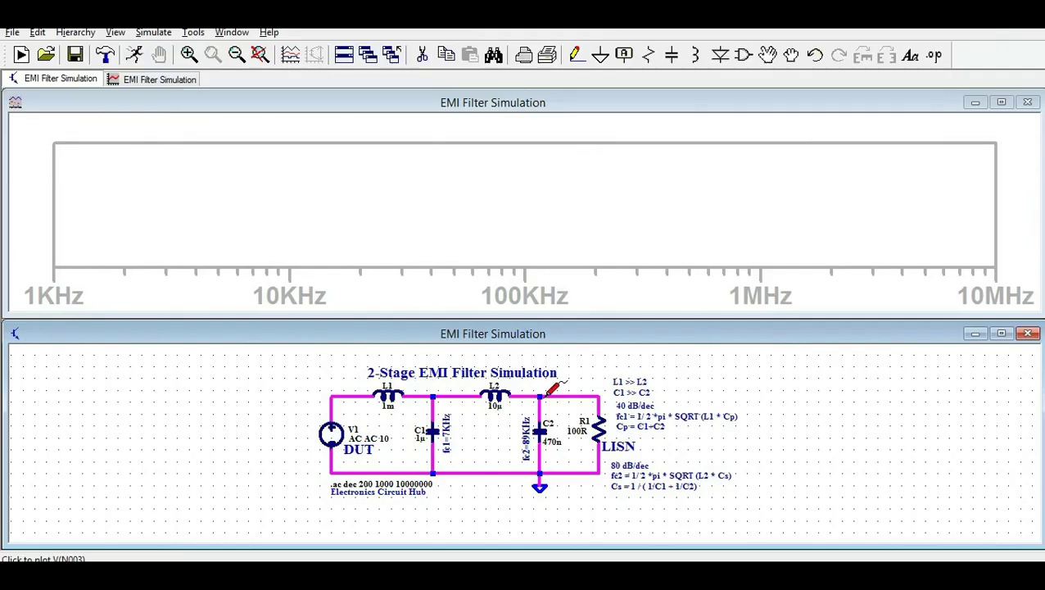
scroll(540, 397, "up", 1)
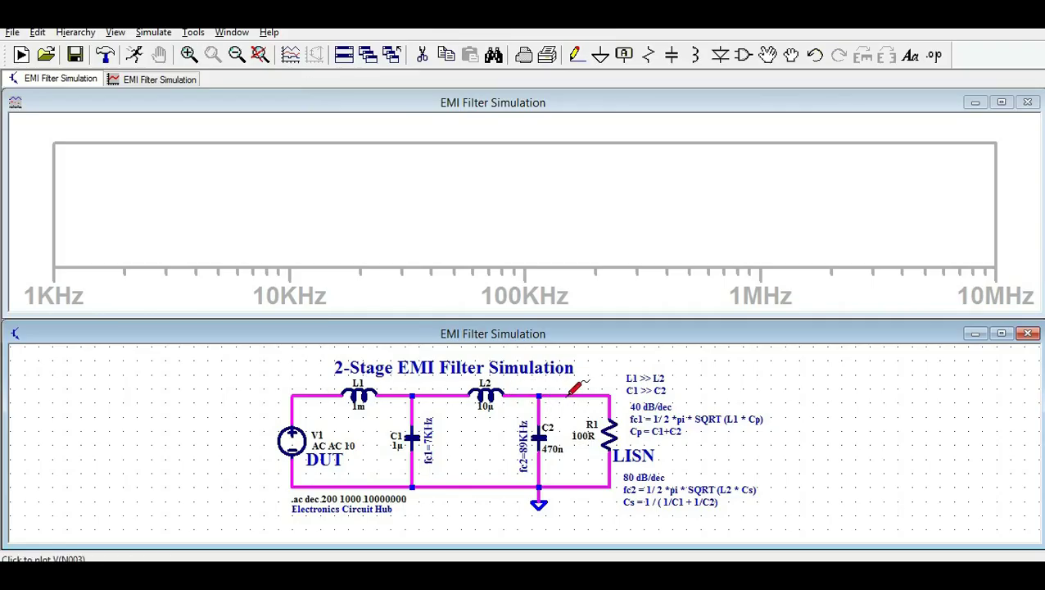
left_click(569, 395)
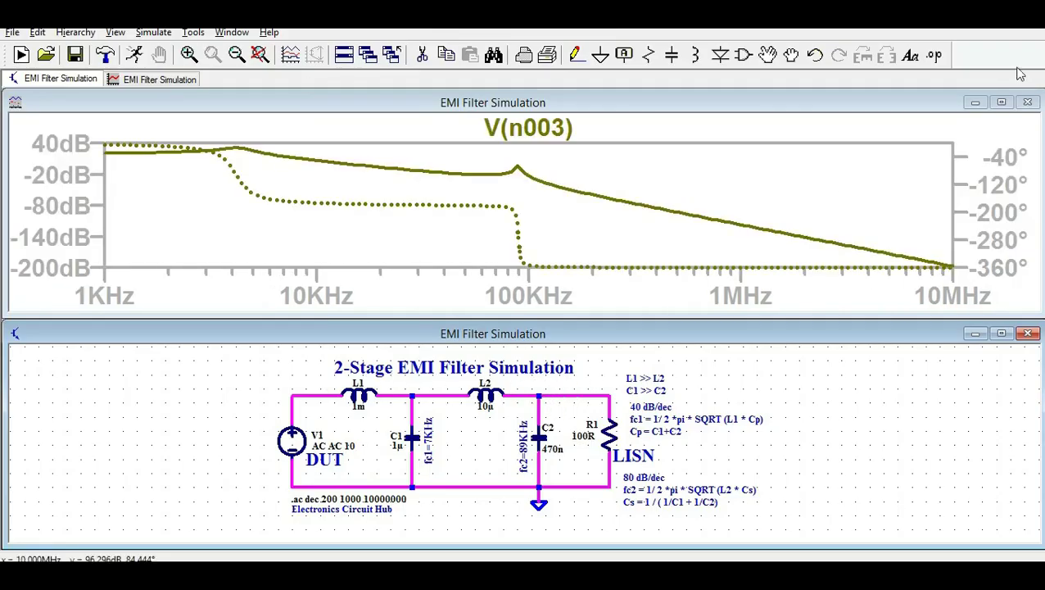
left_click(1001, 102)
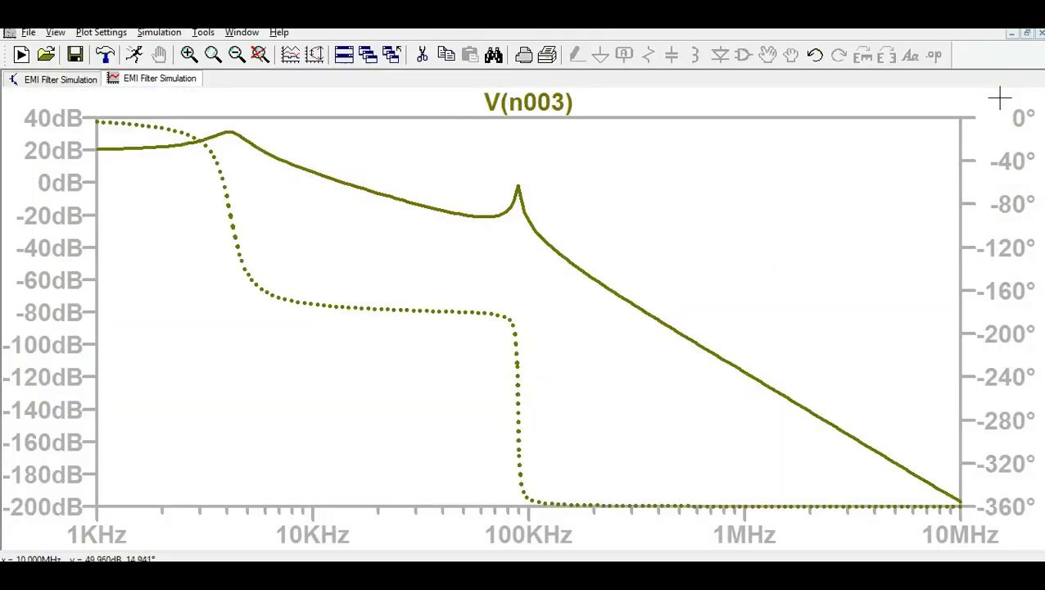
- Change the colour of the V(n003) trace to dark blue
right_click(530, 105)
left_click(478, 257)
left_click(454, 373)
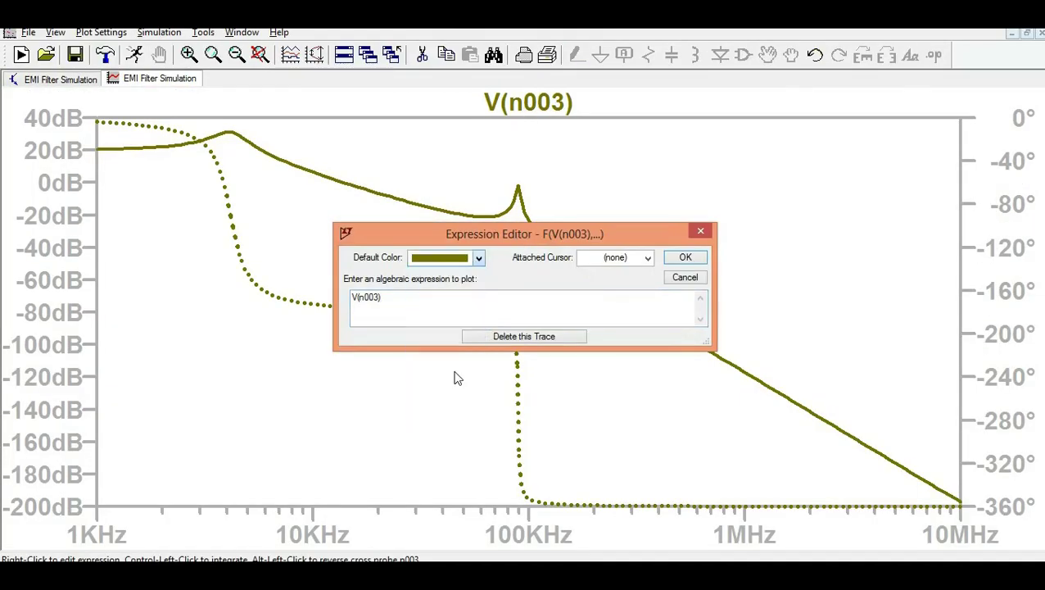
left_click(678, 257)
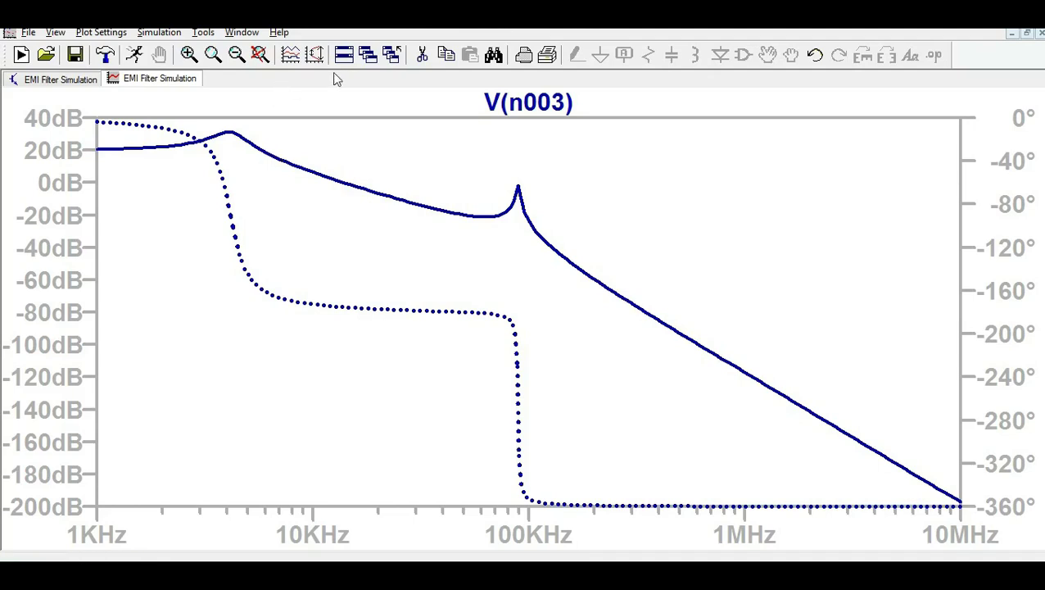
- Attach the 1st cursor to the V(n003) trace, measure the first resonance peak, and close the cursor readout
right_click(551, 106)
left_click(610, 260)
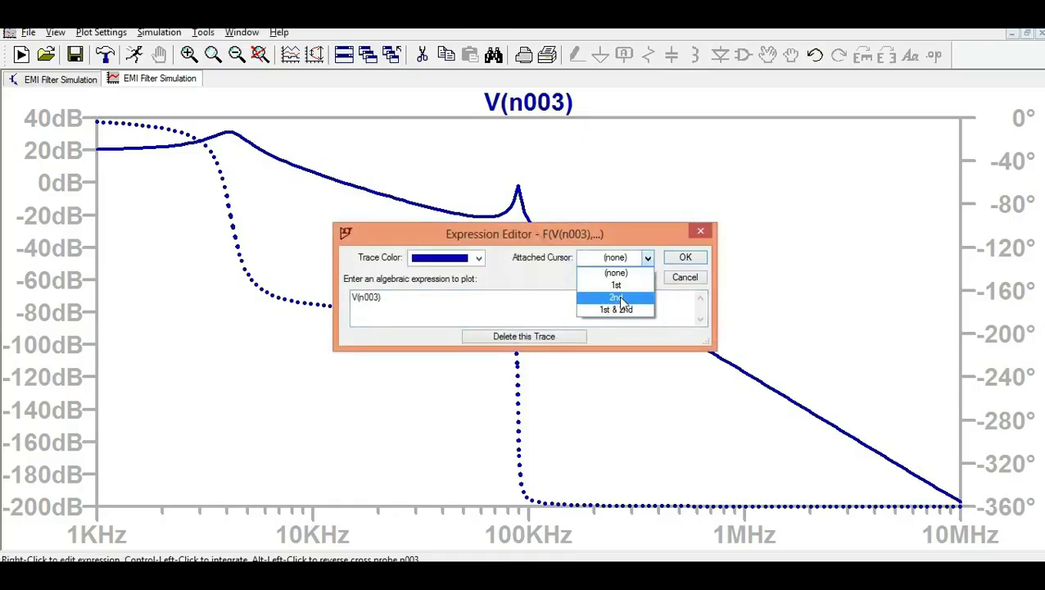
left_click(618, 279)
left_click(696, 259)
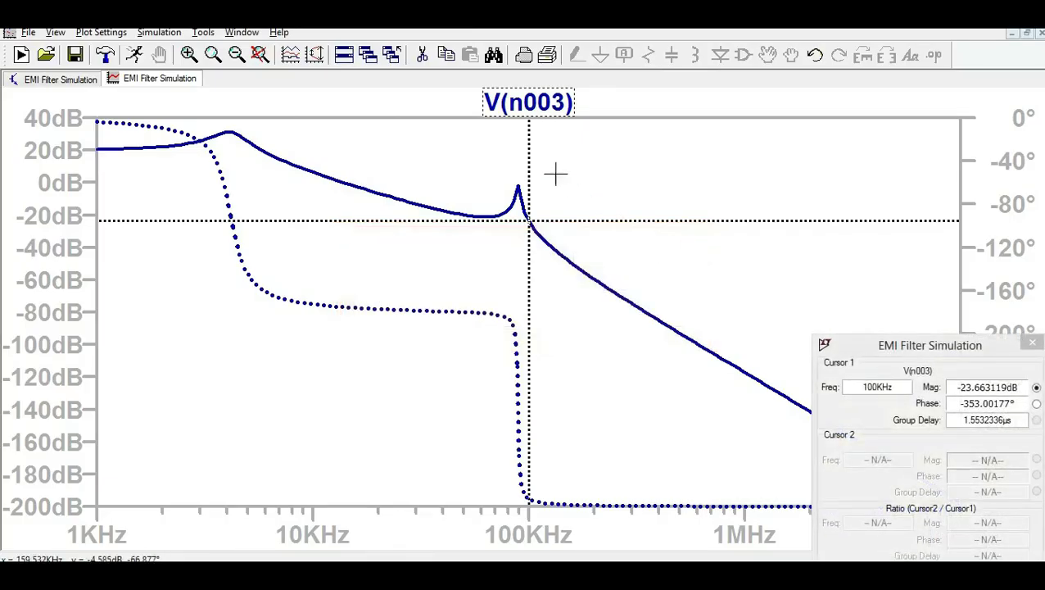
left_click_drag(527, 159, 230, 133)
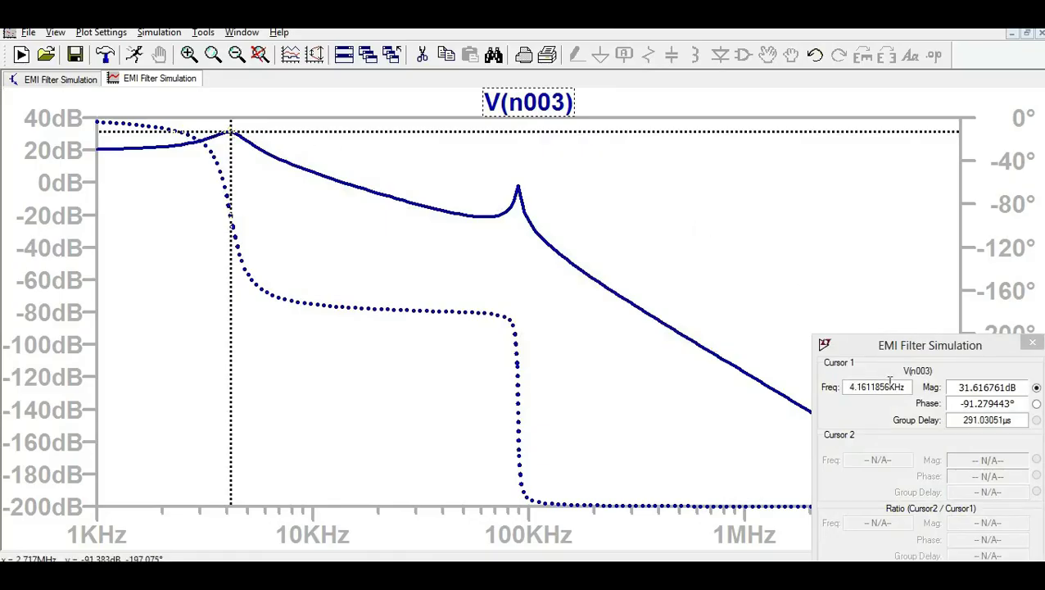
left_click_drag(899, 350, 678, 192)
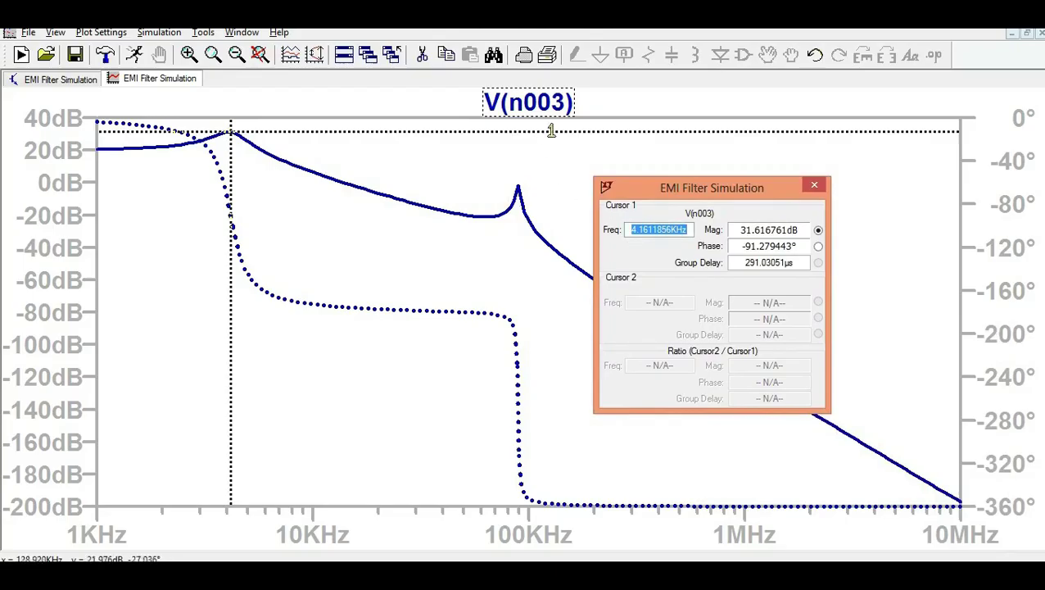
left_click(814, 187)
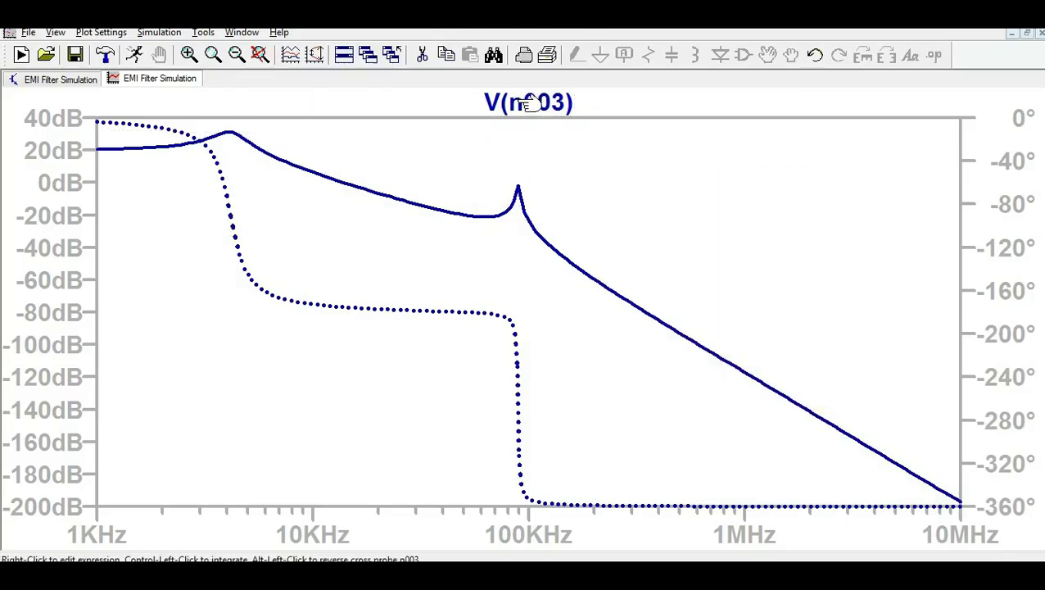
- Attach the 1st and 2nd cursors to the V(n003) trace and move both to the region of the first resonance peak
right_click(528, 102)
left_click(619, 260)
left_click(621, 312)
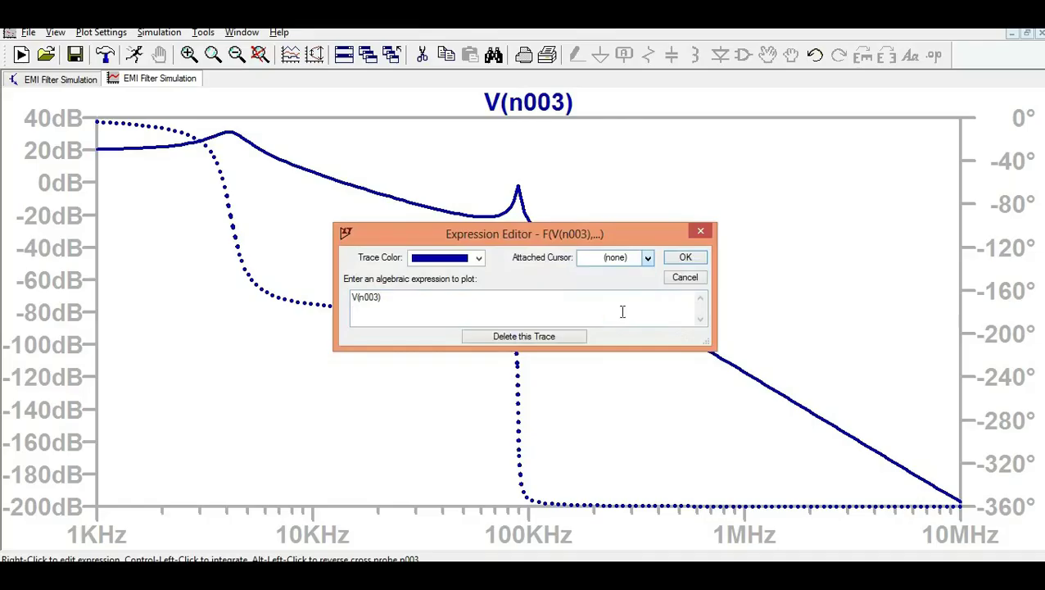
left_click(684, 258)
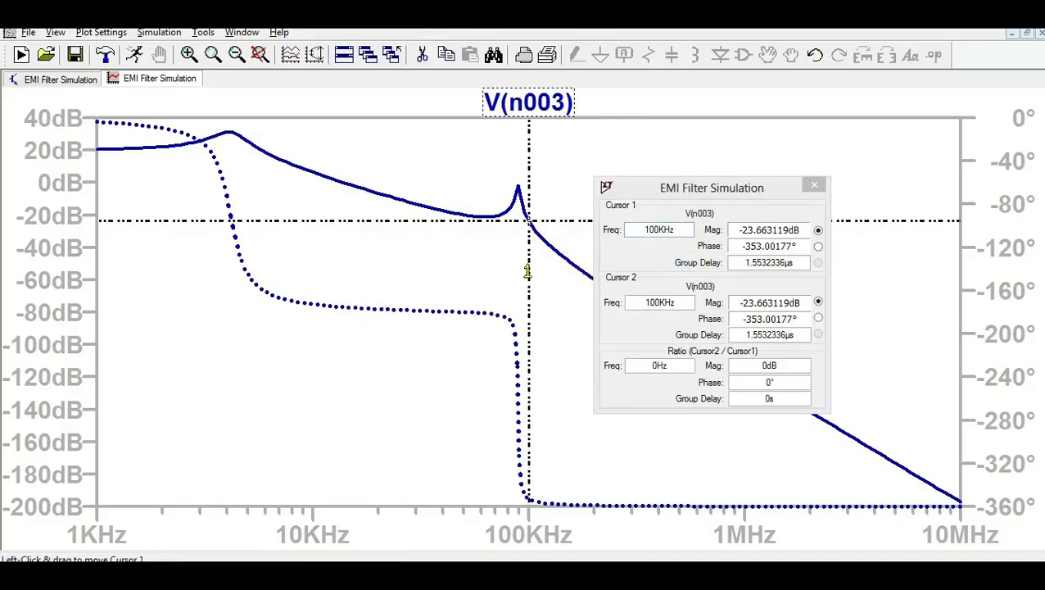
left_click_drag(530, 269, 254, 212)
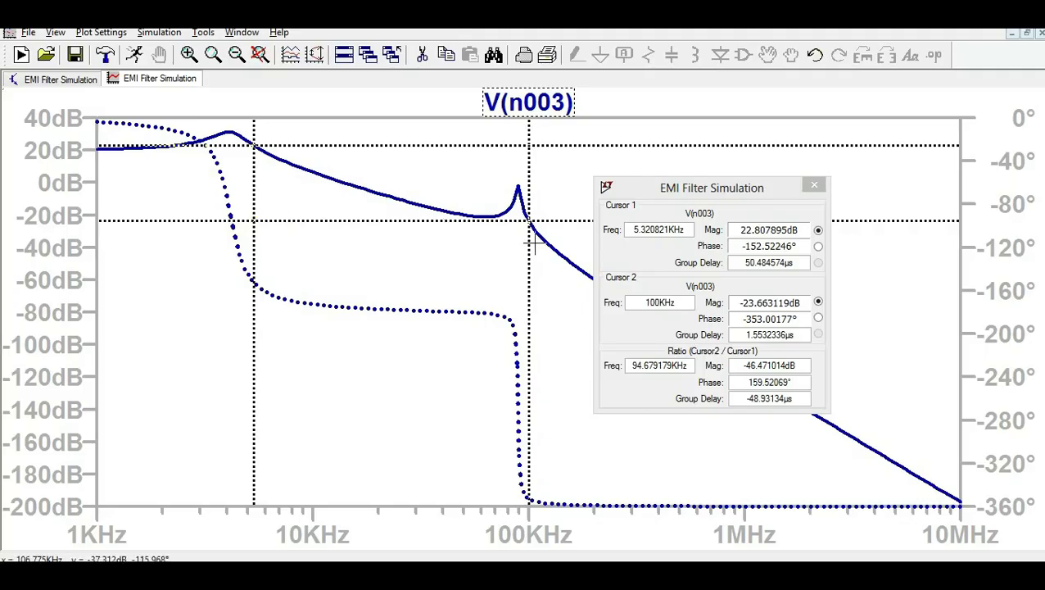
mouse_move(528, 245)
left_mouse_down()
mouse_move(319, 224)
mouse_move(215, 197)
mouse_move(228, 185)
mouse_move(267, 188)
left_mouse_up()
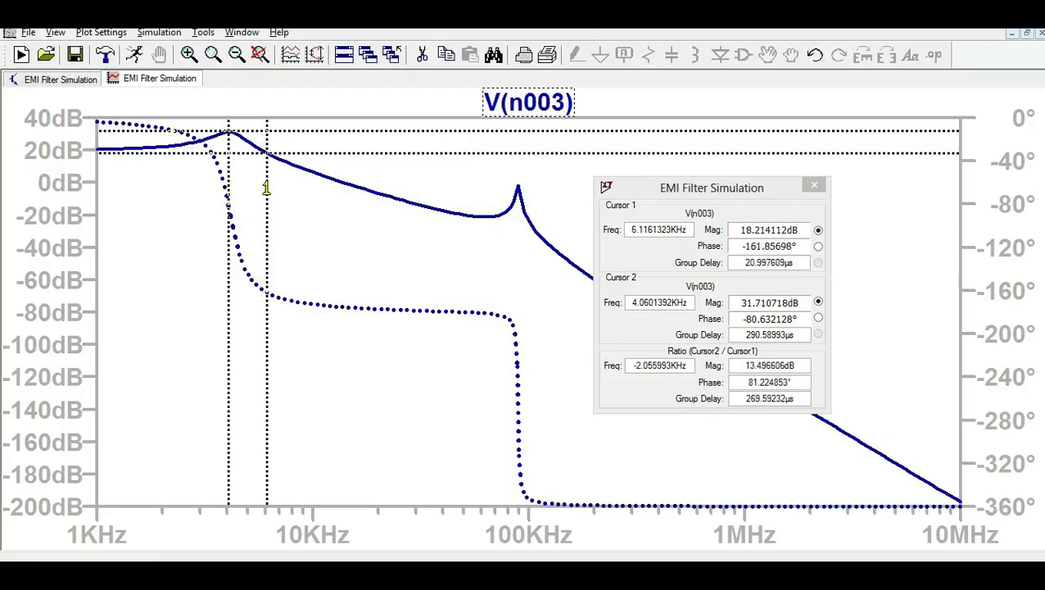
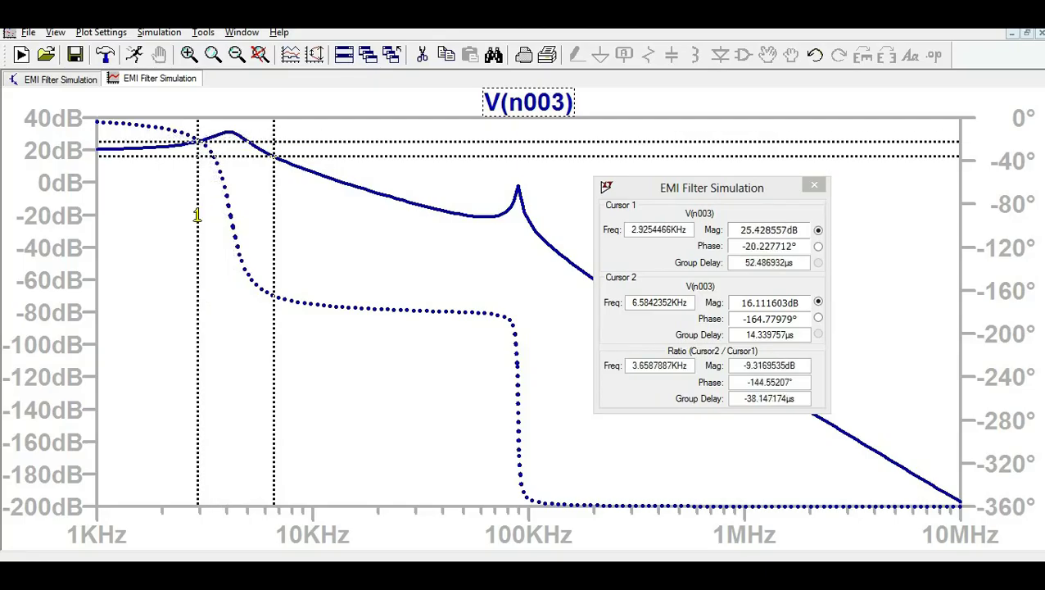
- Set the V(n003) trace's attached cursor to 1st only
right_click(528, 103)
left_click(647, 257)
left_click(606, 282)
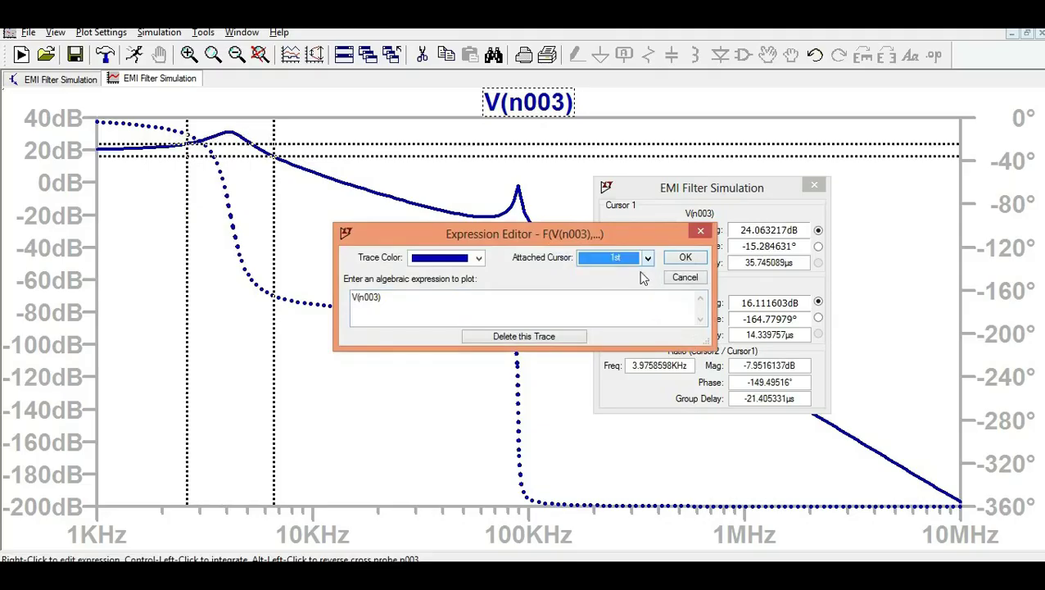
left_click(685, 257)
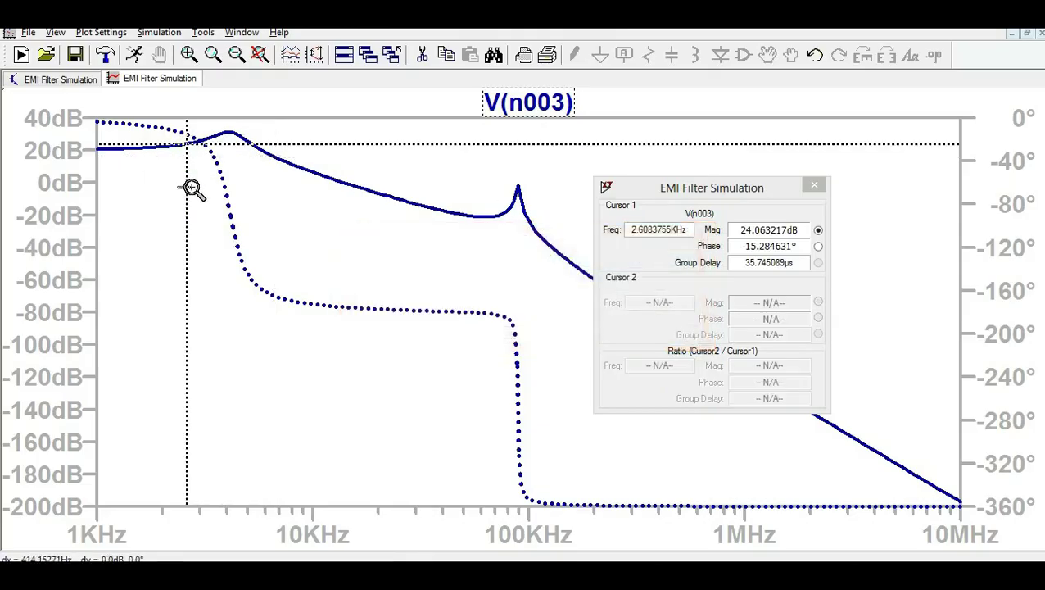
- Measure the first resonance peak of V(n003) with the 1st cursor, followed by the response near the 7 kHz corner frequency
left_click_drag(187, 186, 231, 184)
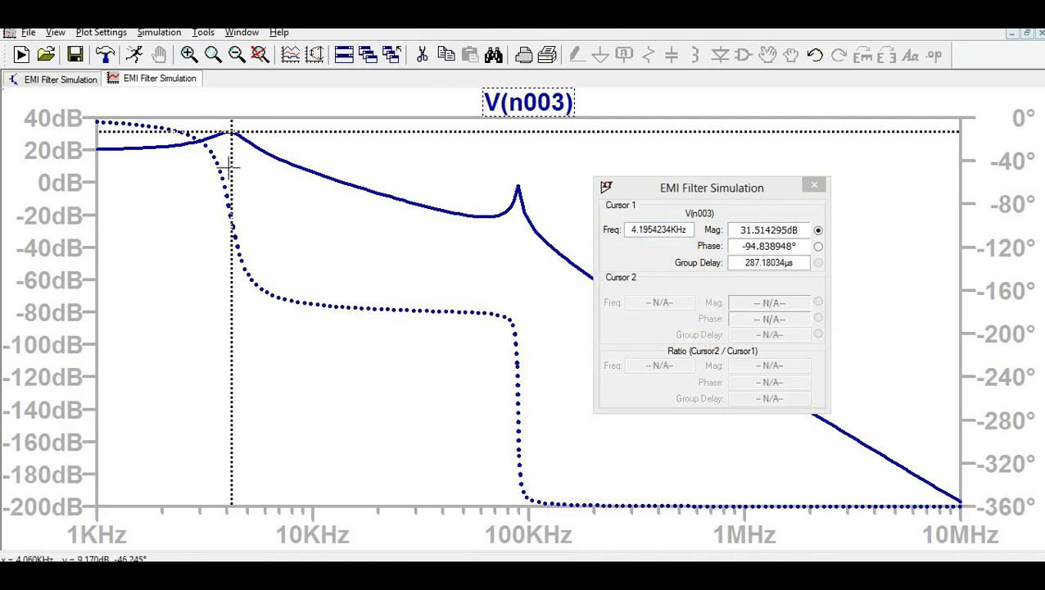
mouse_move(231, 160)
left_mouse_down()
mouse_move(208, 163)
mouse_move(227, 157)
left_mouse_up()
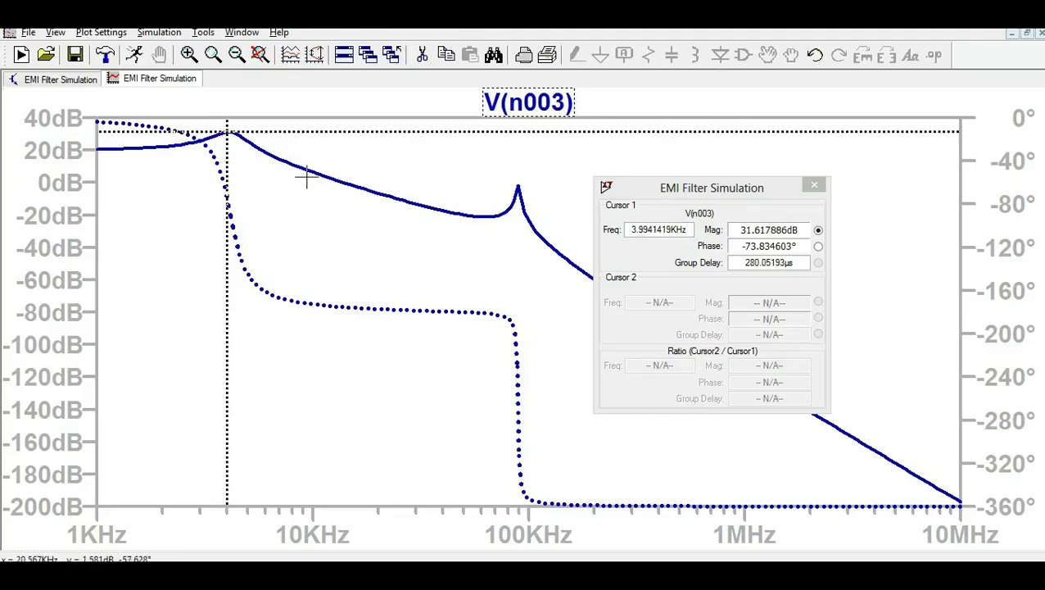
left_click_drag(222, 156, 230, 162)
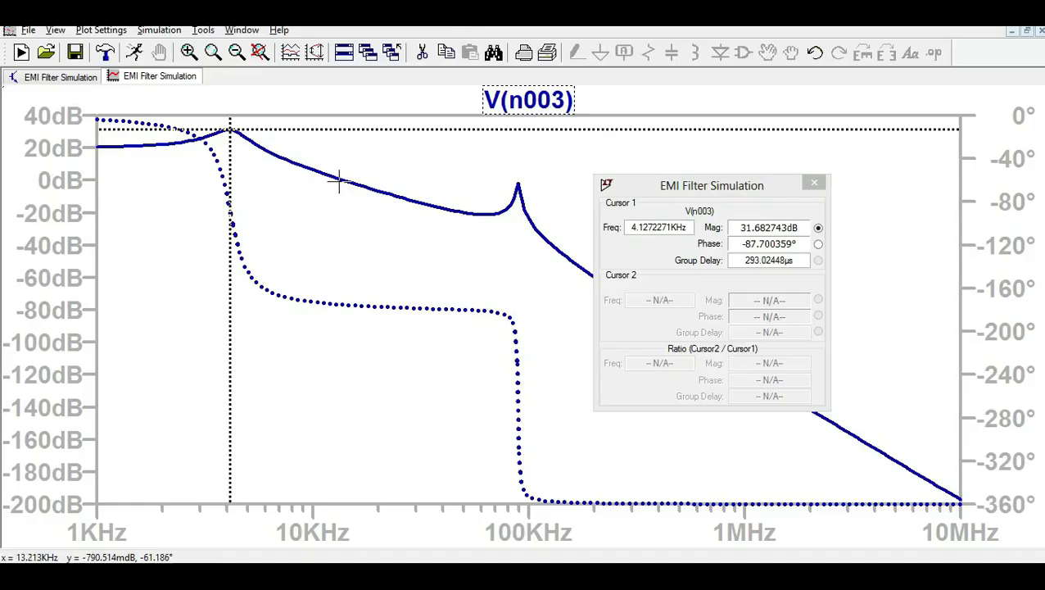
left_click_drag(229, 176, 284, 187)
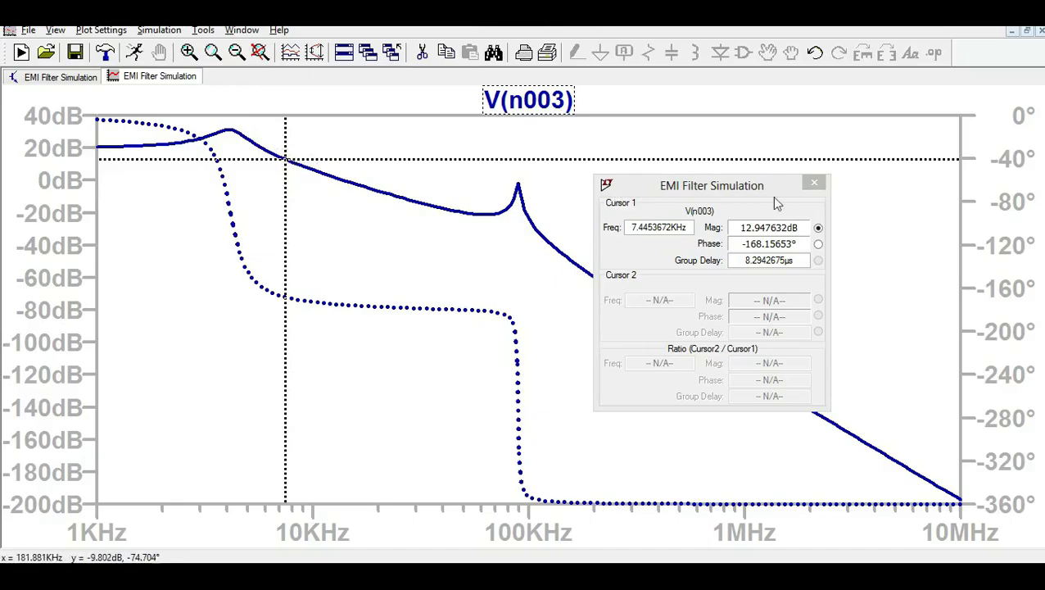
- Move the cursor readout clear of the curve and measure the second resonance peak of V(n003) with the 1st cursor
left_click_drag(678, 197, 842, 174)
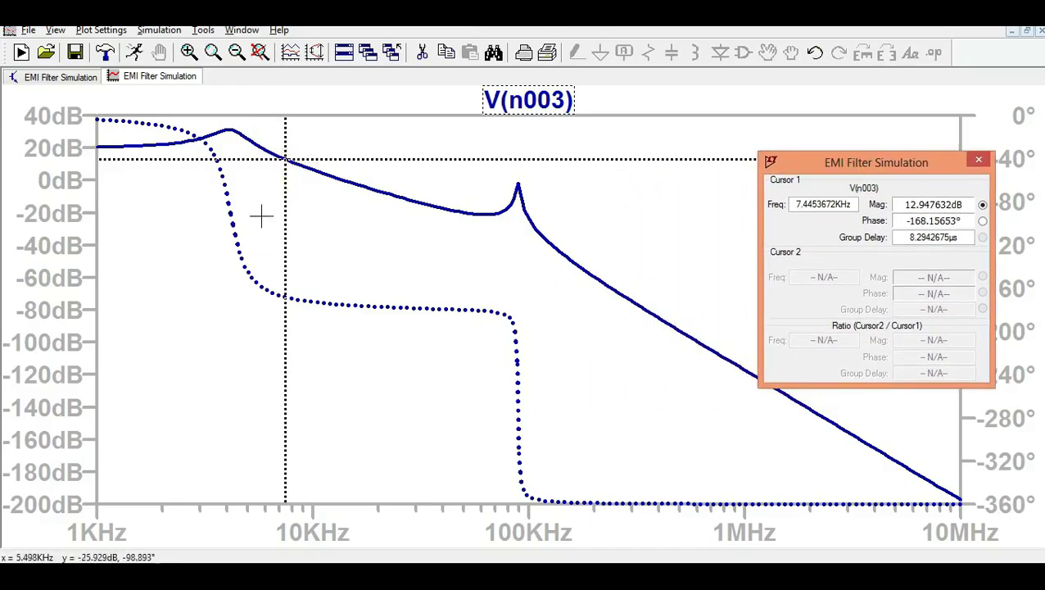
left_click_drag(284, 210, 517, 240)
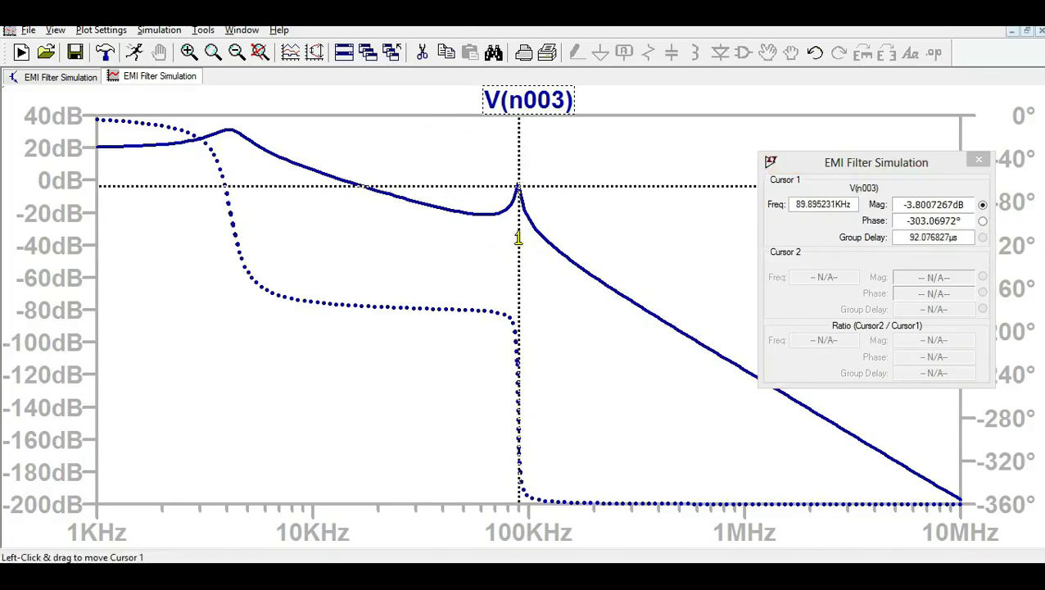
left_click(824, 163)
left_click_drag(824, 163, 687, 105)
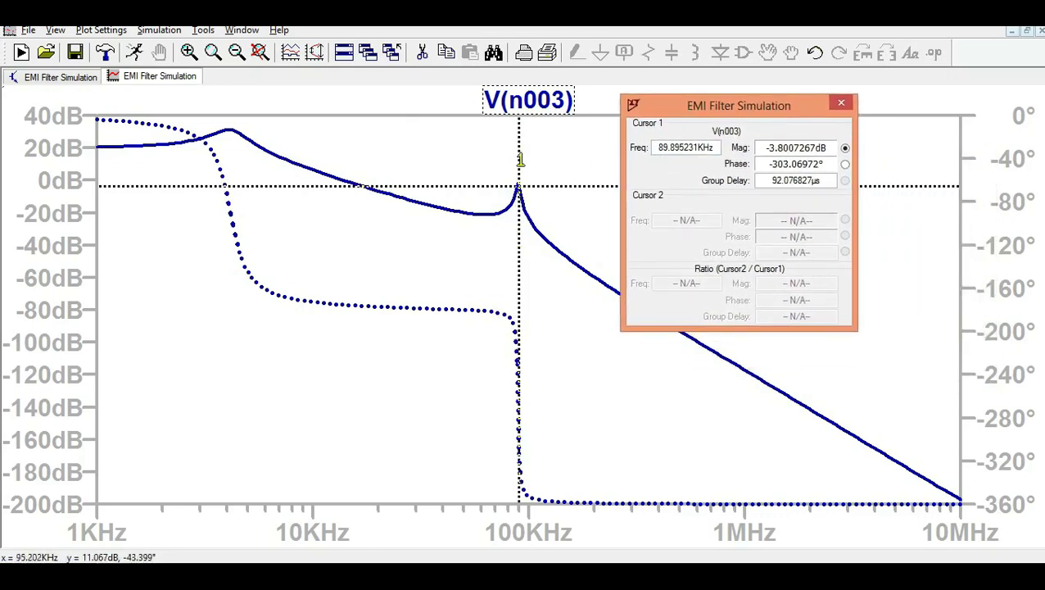
left_click(517, 156)
left_click_drag(517, 156, 519, 158)
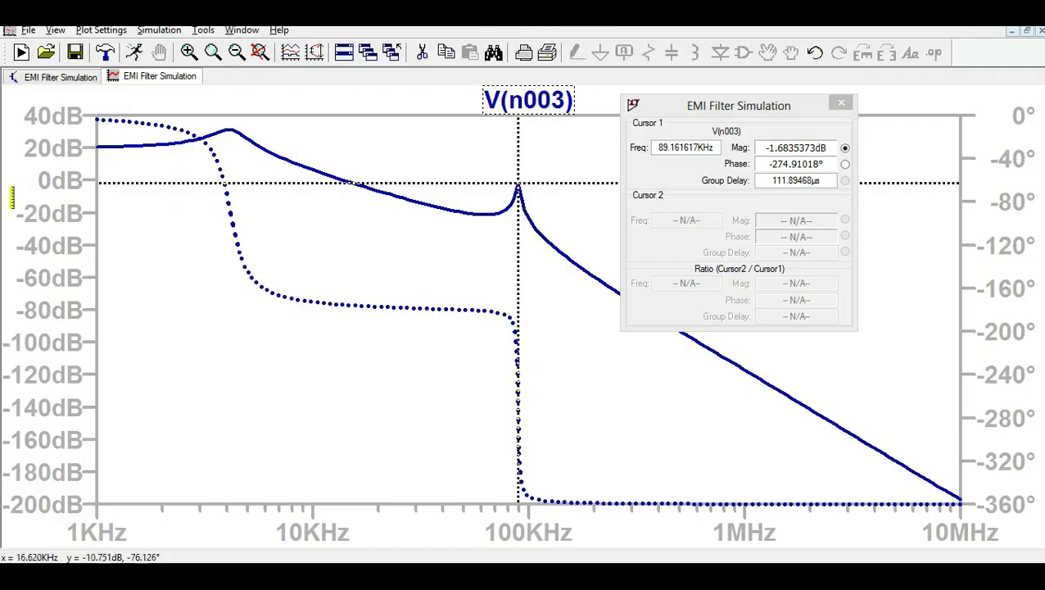
- Compare the cursor readout at the second peak with the fc2 label and corner-frequency formulas on the schematic
left_click(72, 77)
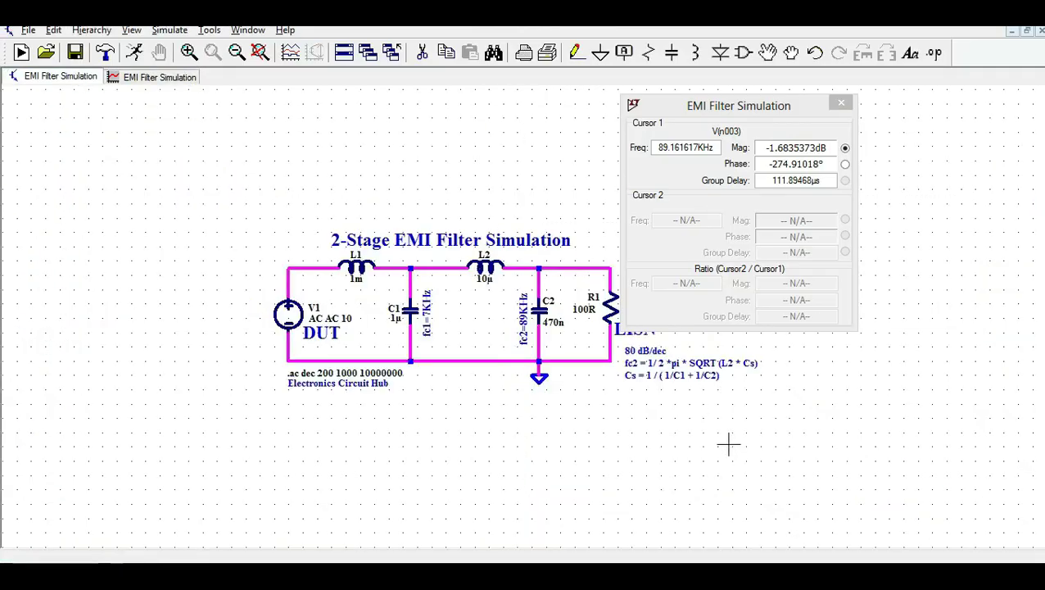
scroll(548, 443, "up", 3)
scroll(566, 473, "up", 1)
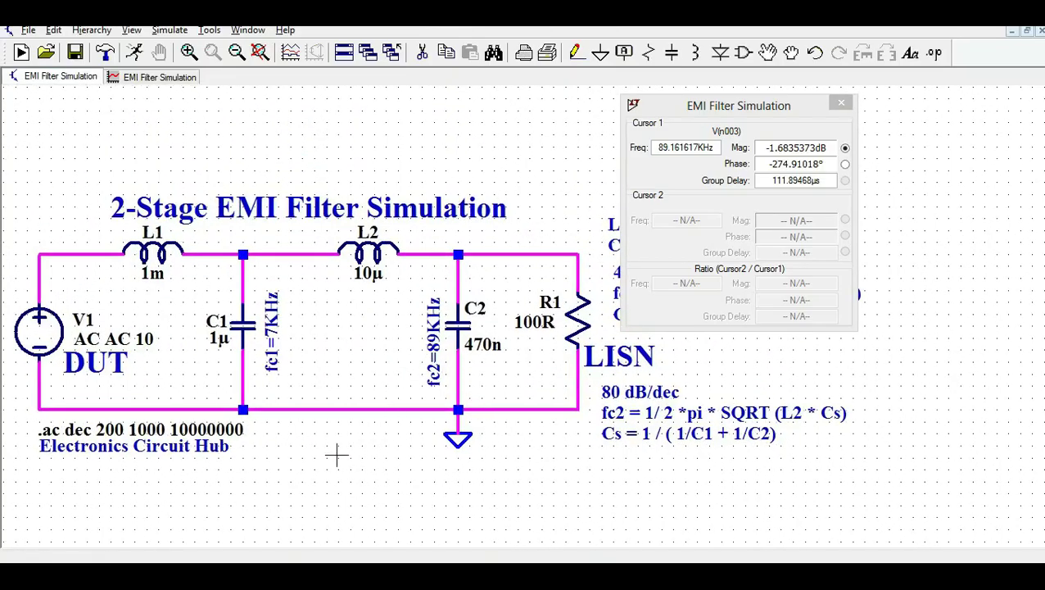
left_click_drag(338, 455, 361, 460)
left_click_drag(690, 111, 835, 109)
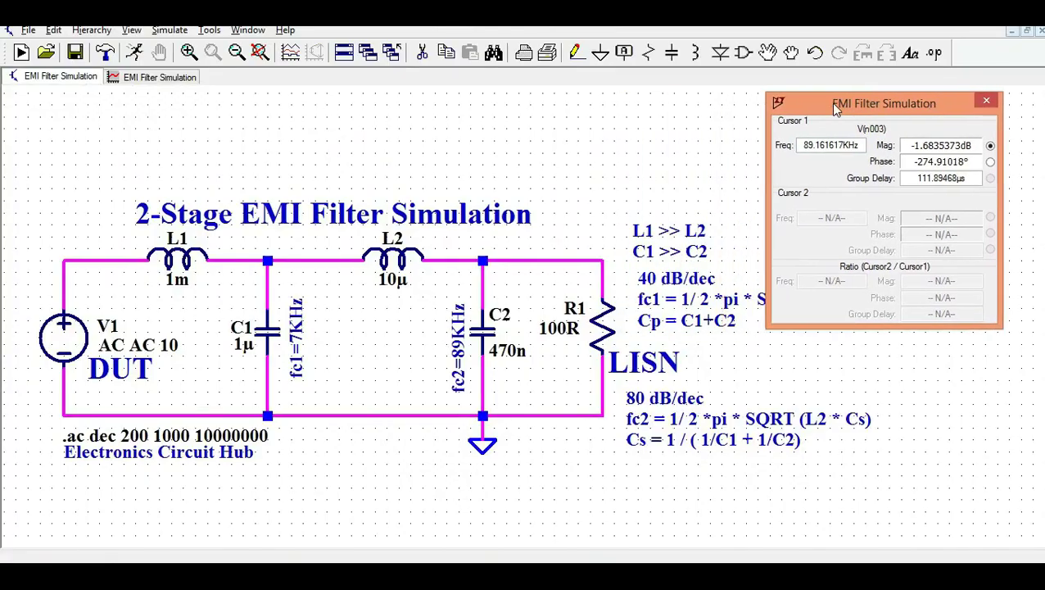
left_click(321, 448)
scroll(322, 448, "up", 1)
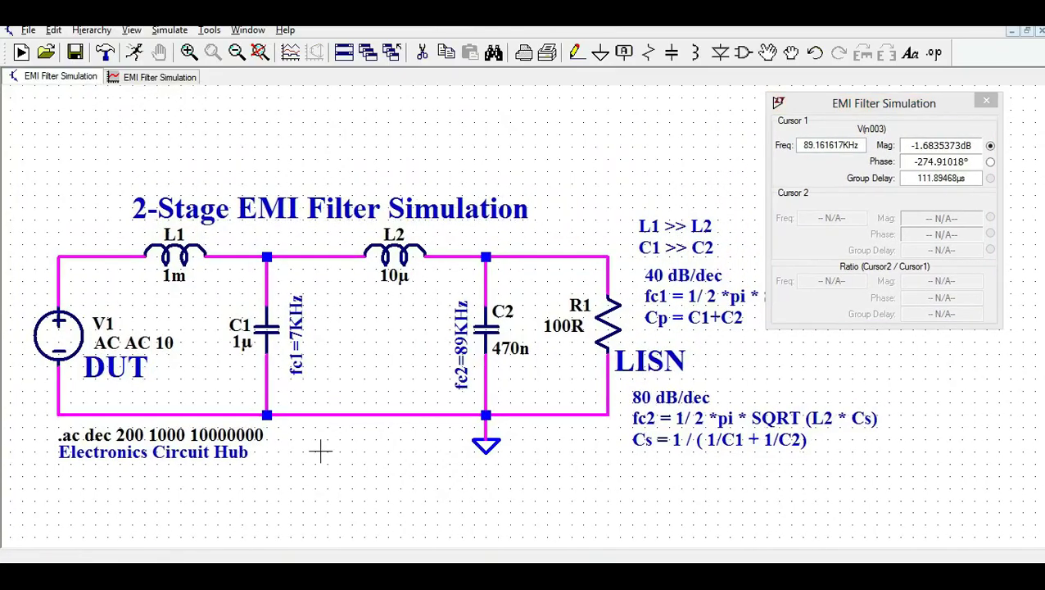
scroll(322, 447, "up", 1)
scroll(322, 445, "down", 1)
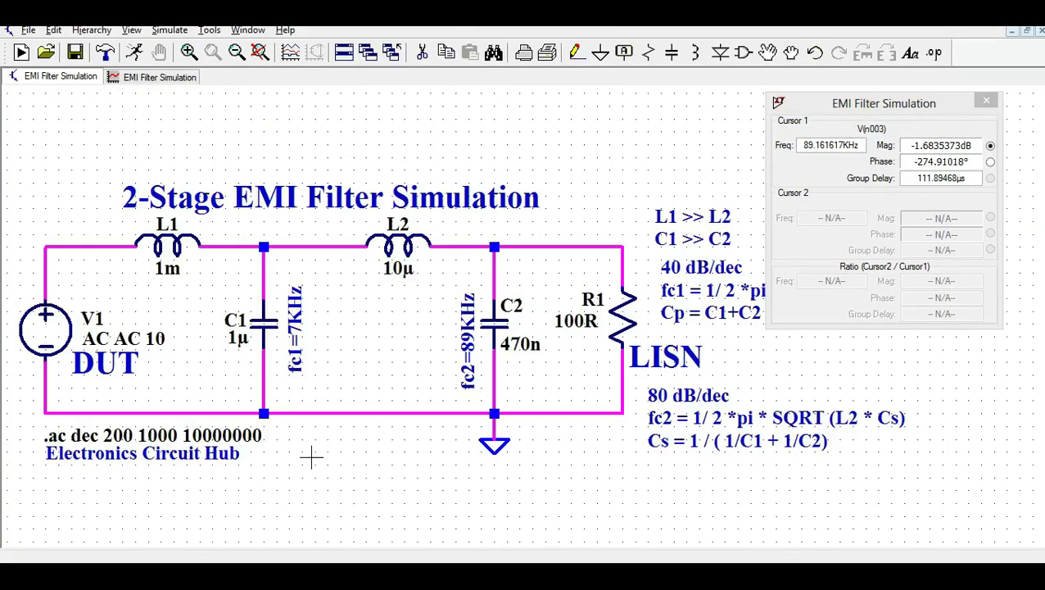
scroll(314, 456, "up", 1)
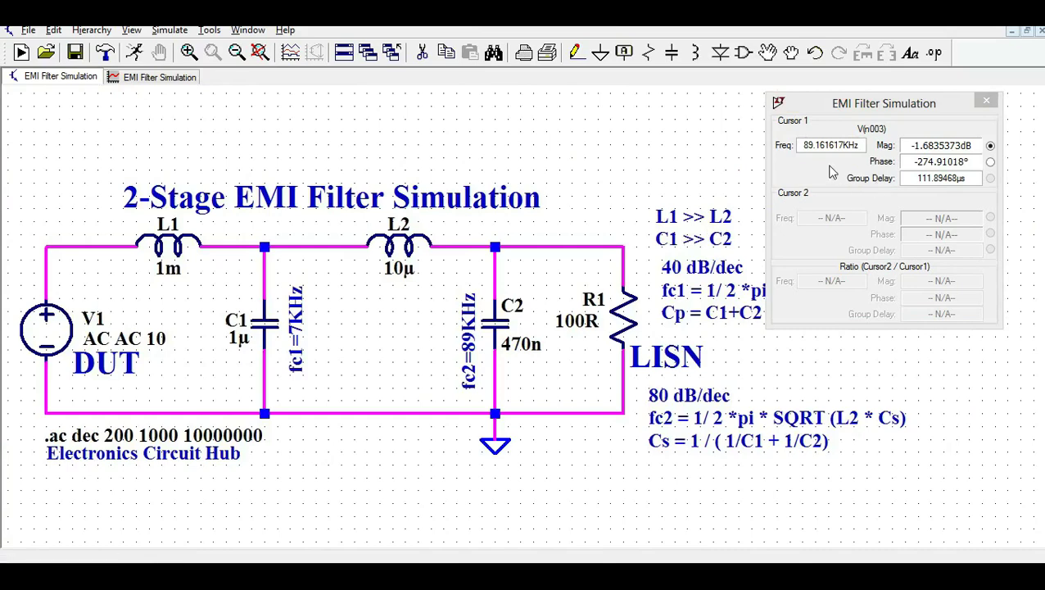
- Recheck the second peak on the frequency response and close the cursor readout from the schematic
left_click(164, 78)
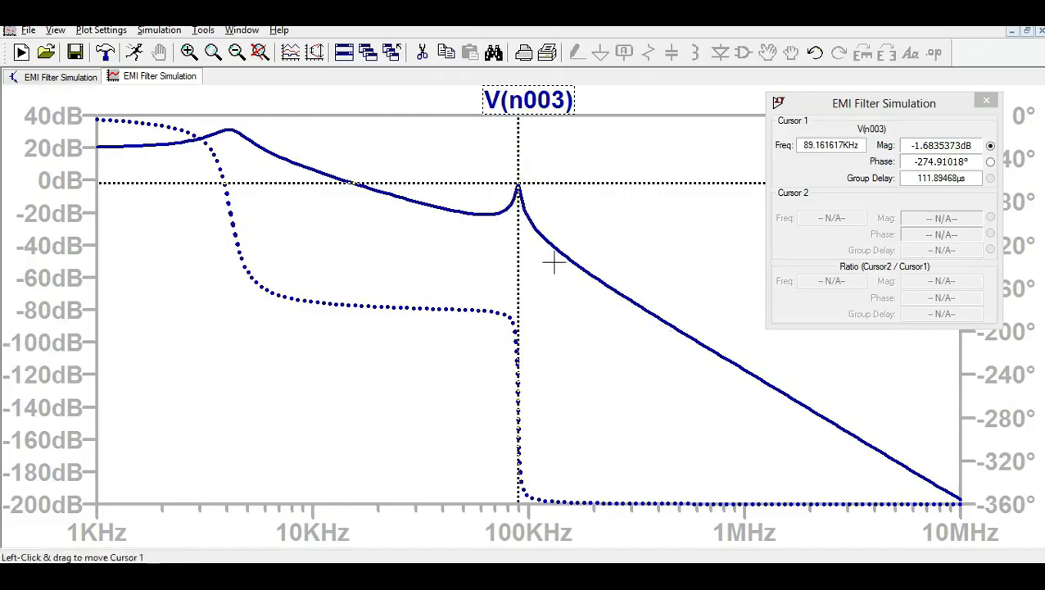
left_click(25, 77)
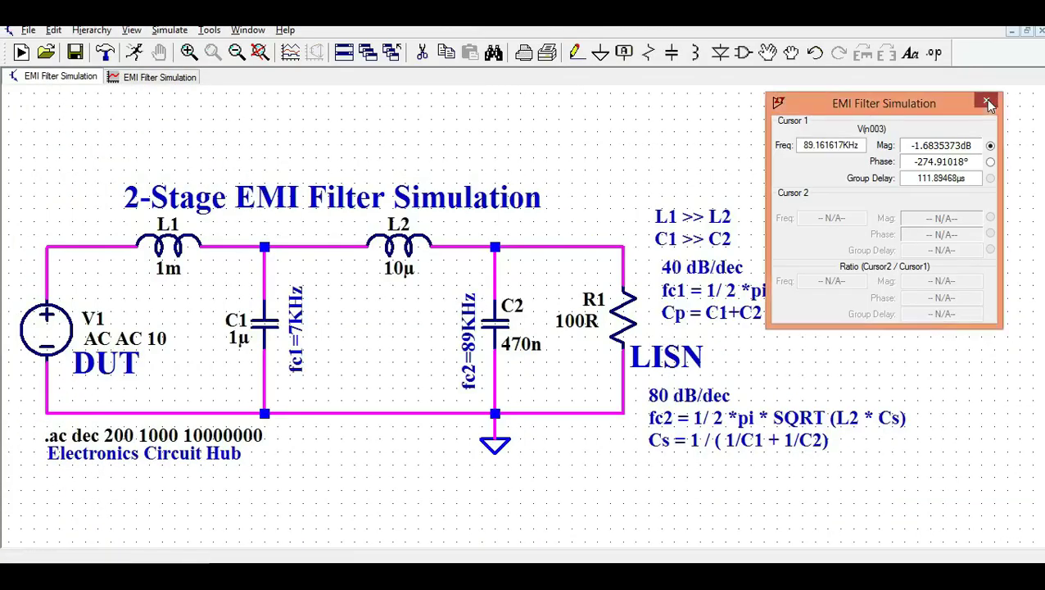
left_click(985, 103)
- Examine the filter's component values, the 40 and 80 dB/dec slope notes, and the fc1 and fc2 formulas on the schematic
scroll(786, 145, "down", 1)
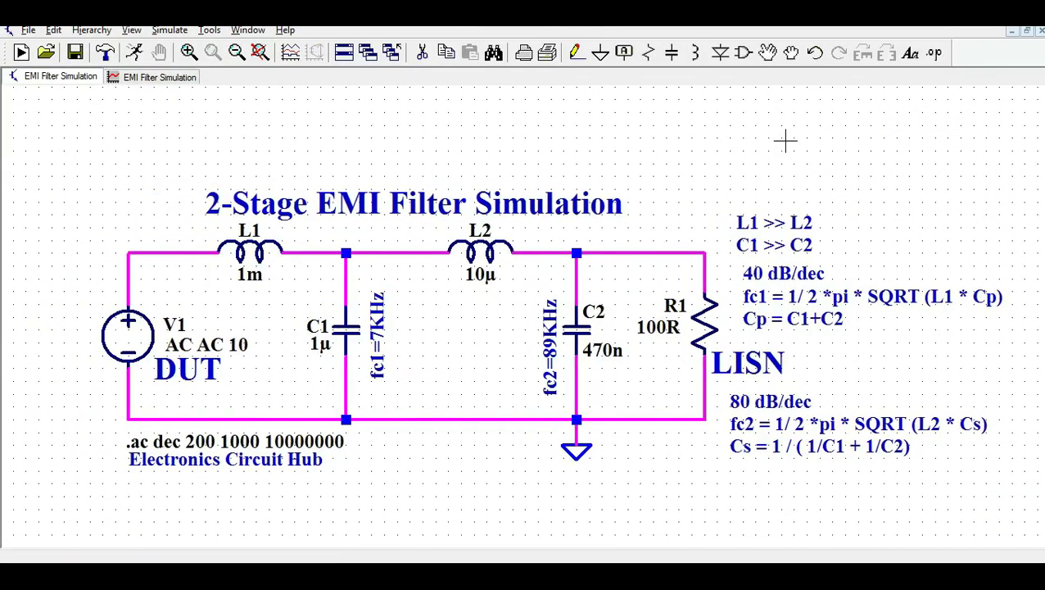
scroll(761, 157, "up", 2)
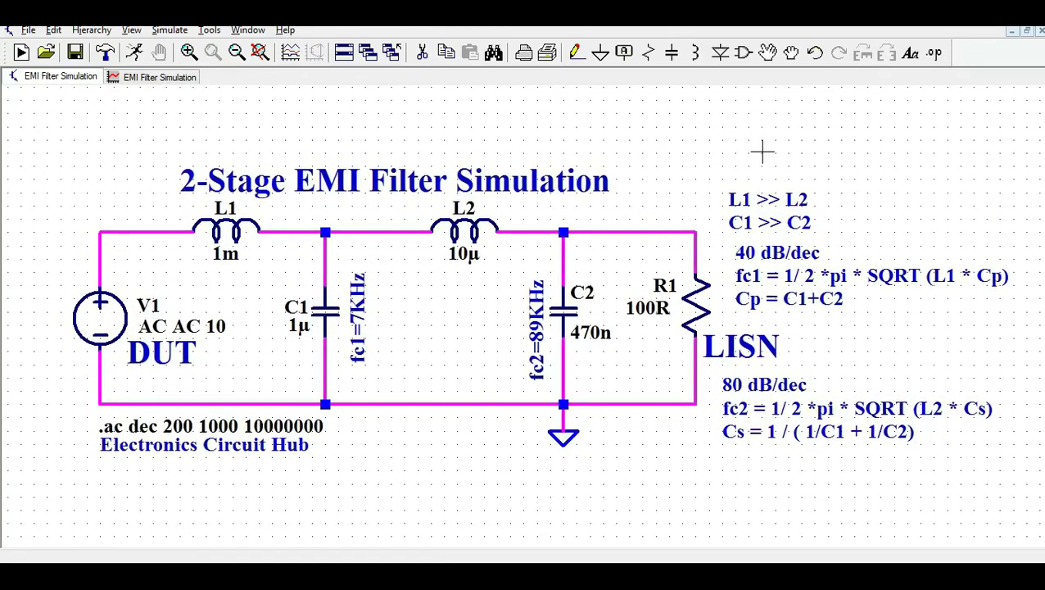
scroll(760, 151, "down", 1)
scroll(741, 163, "up", 1)
scroll(737, 165, "down", 1)
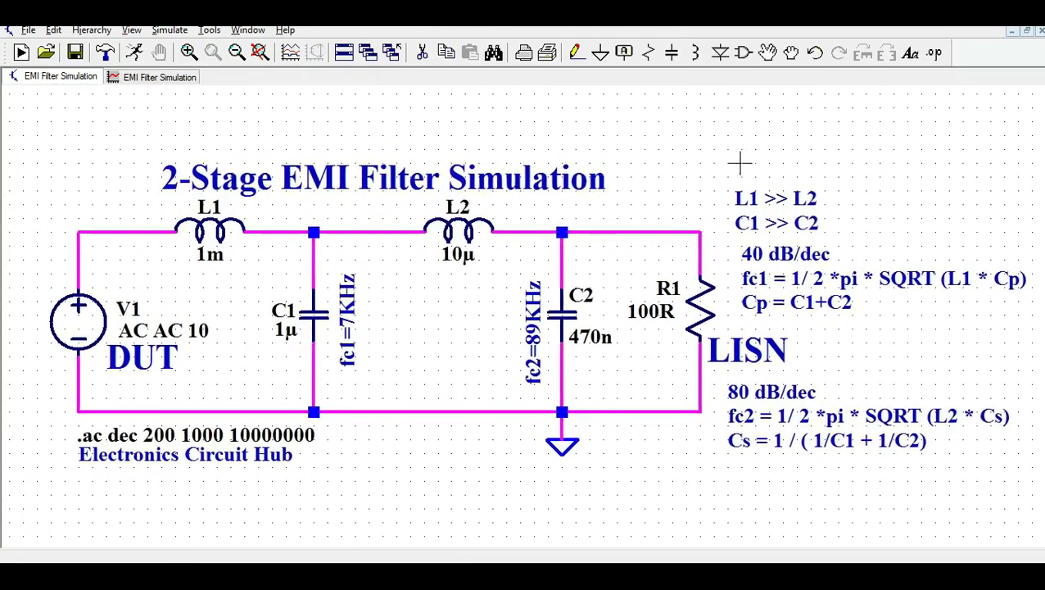
scroll(740, 163, "up", 1)
scroll(723, 156, "down", 1)
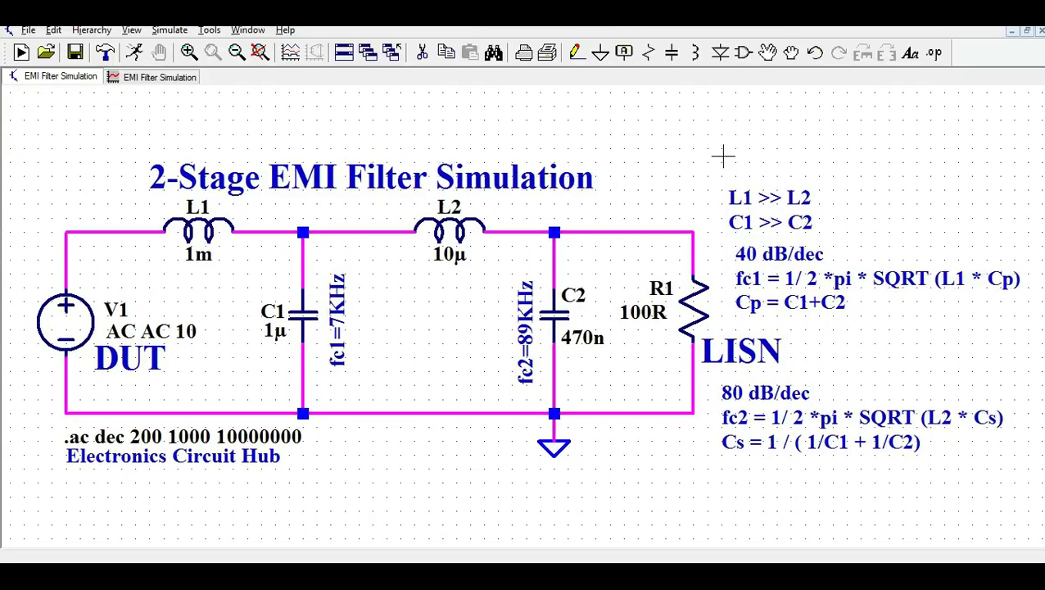
scroll(723, 155, "down", 1)
scroll(723, 142, "up", 1)
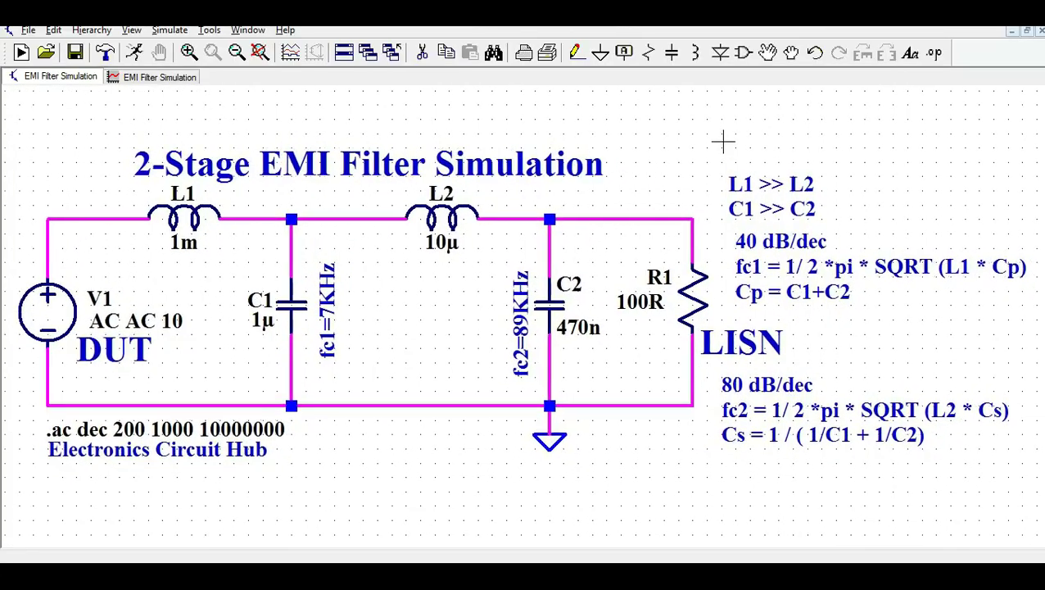
scroll(723, 142, "down", 1)
scroll(706, 141, "up", 1)
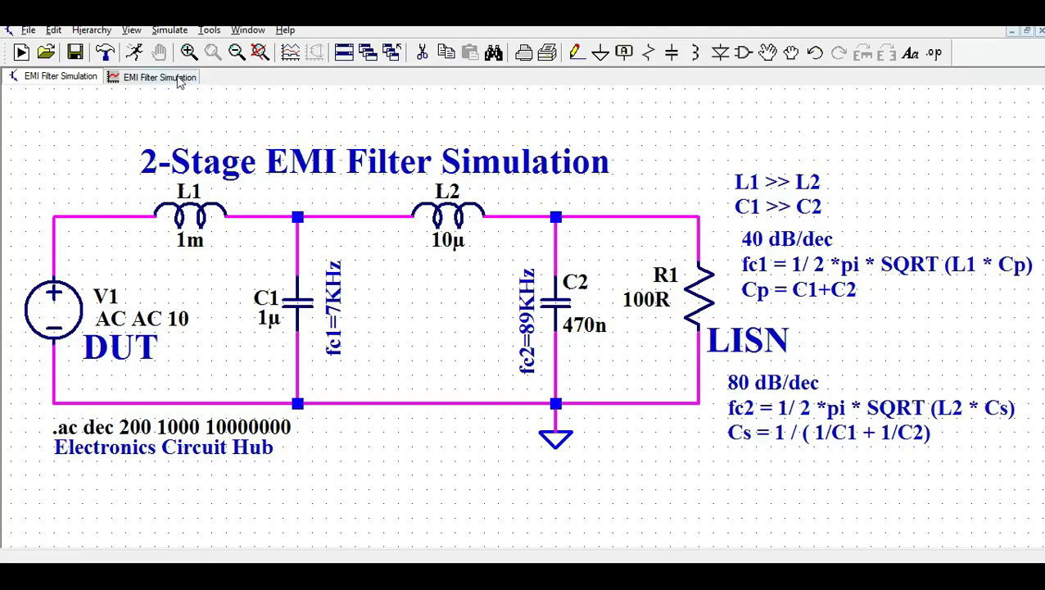
- Tile the schematic and plot windows vertically and plot the first-stage output voltage V(n002) at the L1–C1 node
left_click(246, 30)
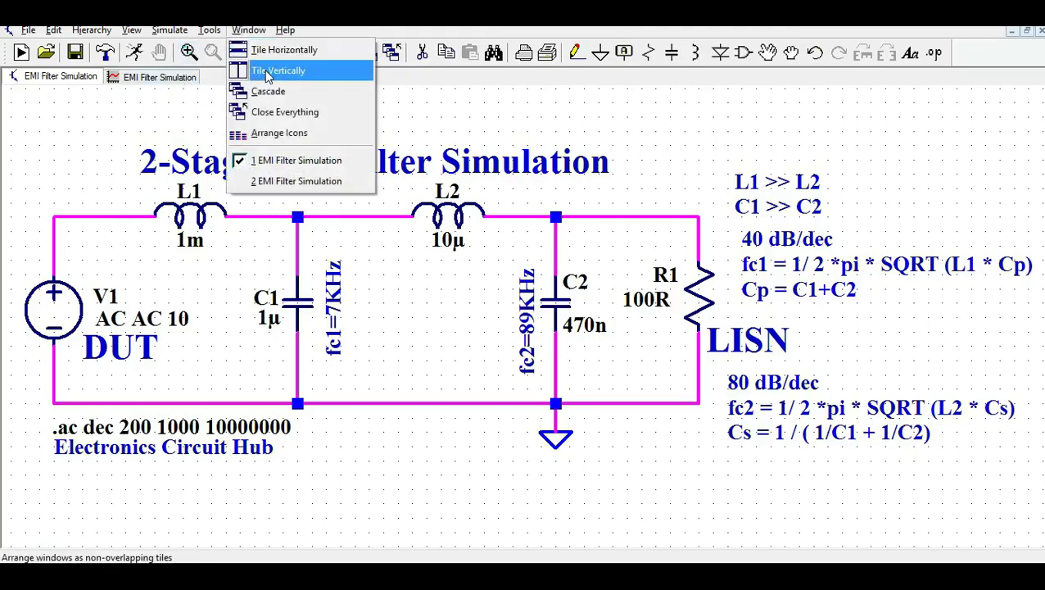
left_click(268, 75)
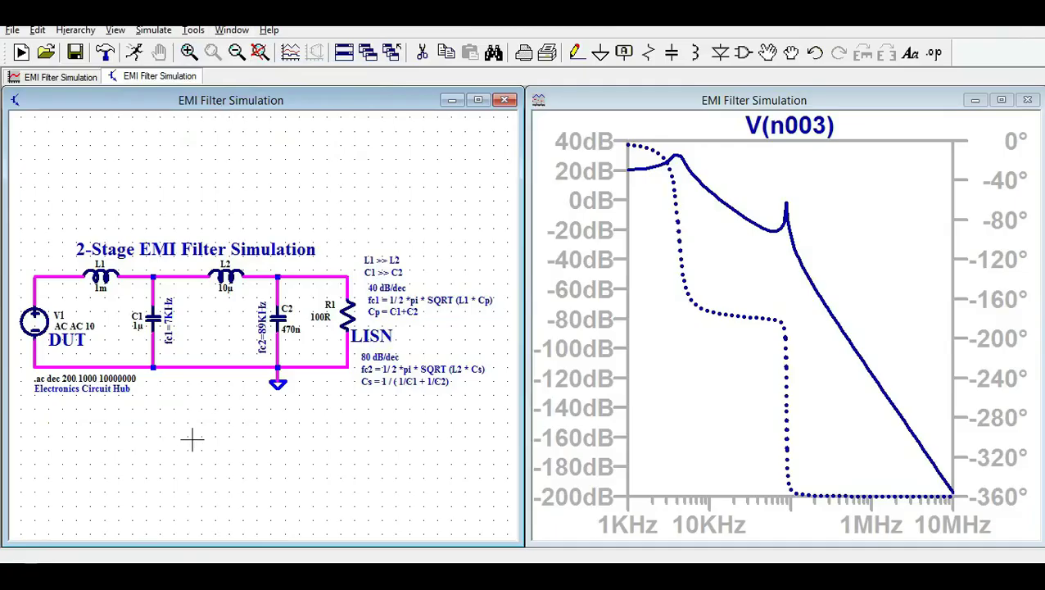
left_click_drag(193, 438, 227, 430)
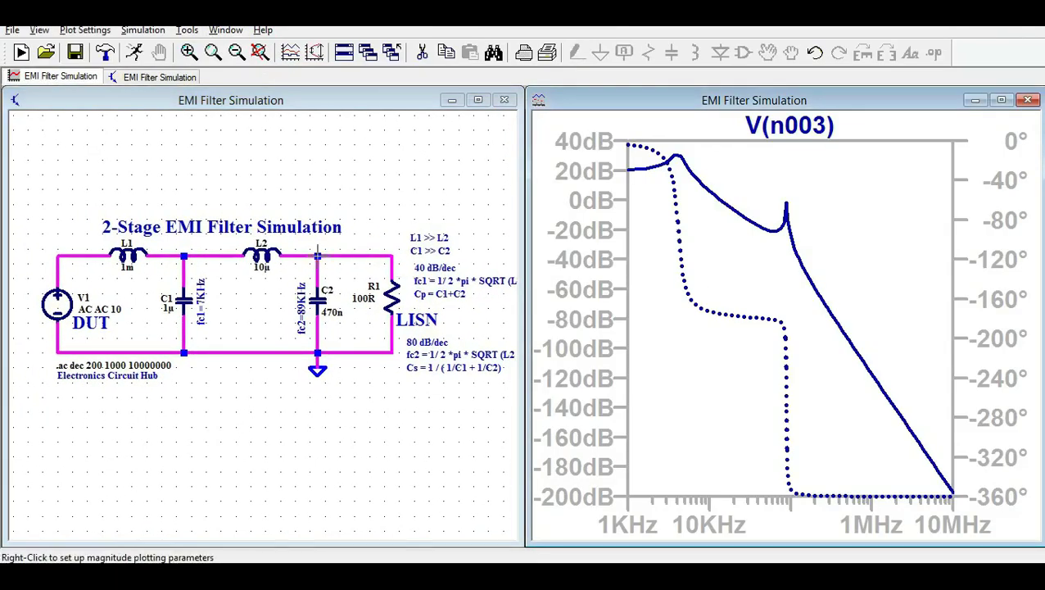
left_click(318, 254)
left_click(183, 254)
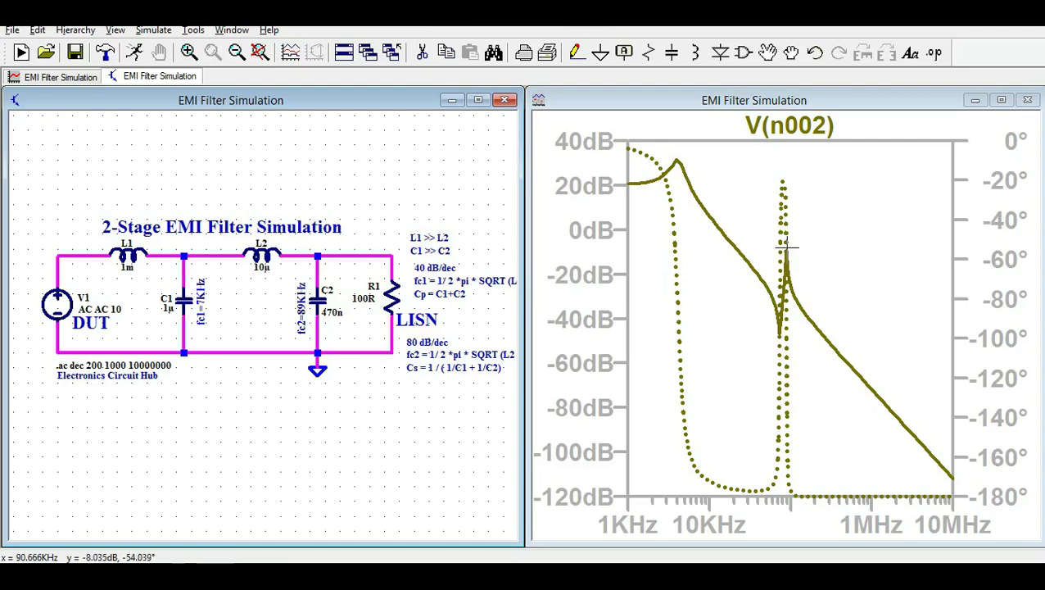
- Maximize the V(n002) plot to examine the first-stage frequency response and return to the schematic's filter components
left_click(1001, 99)
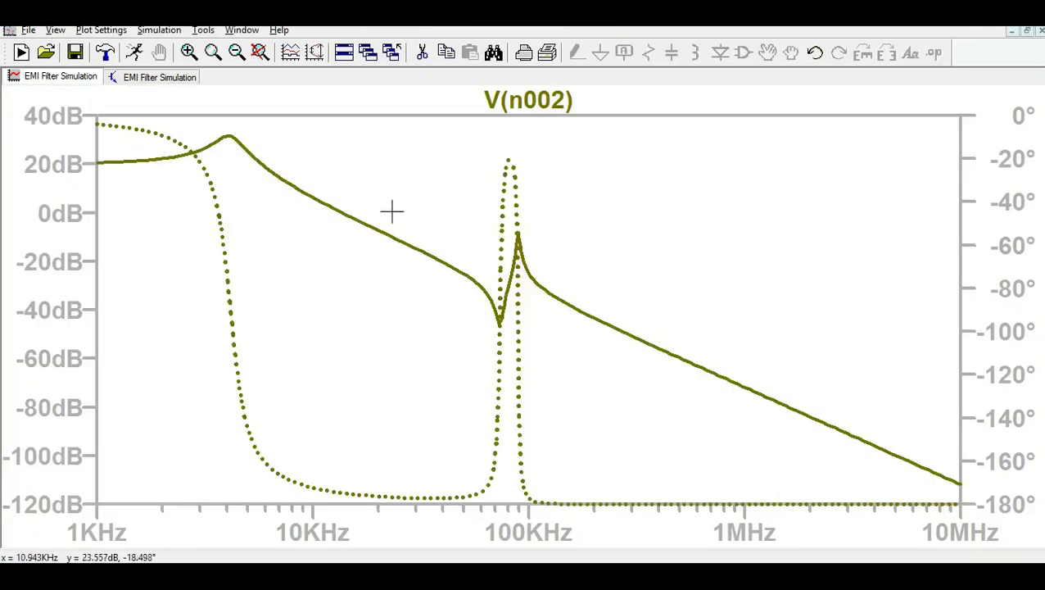
left_click(152, 78)
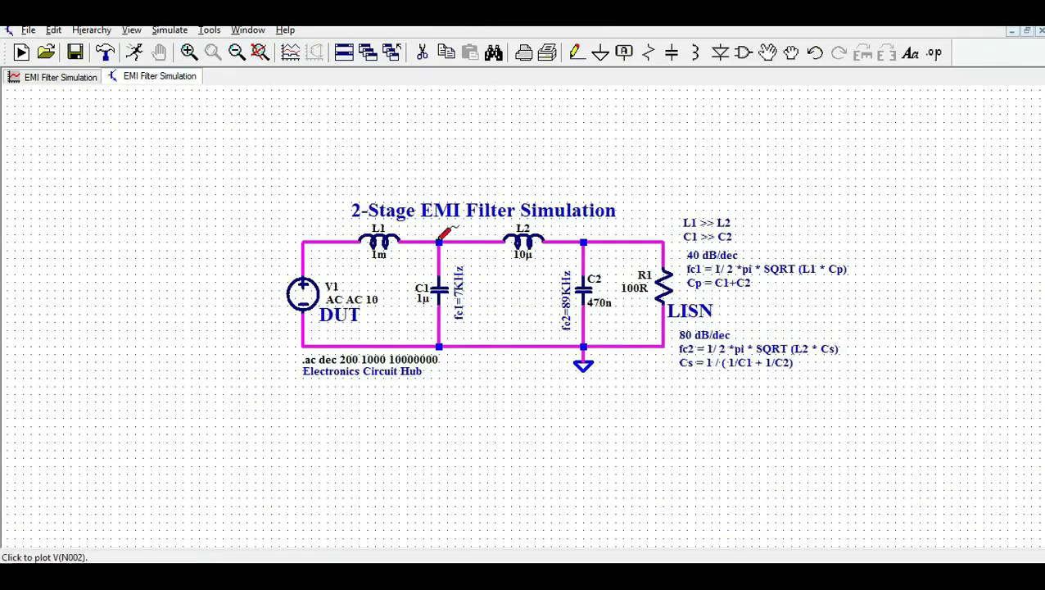
scroll(439, 239, "up", 1)
scroll(440, 239, "up", 1)
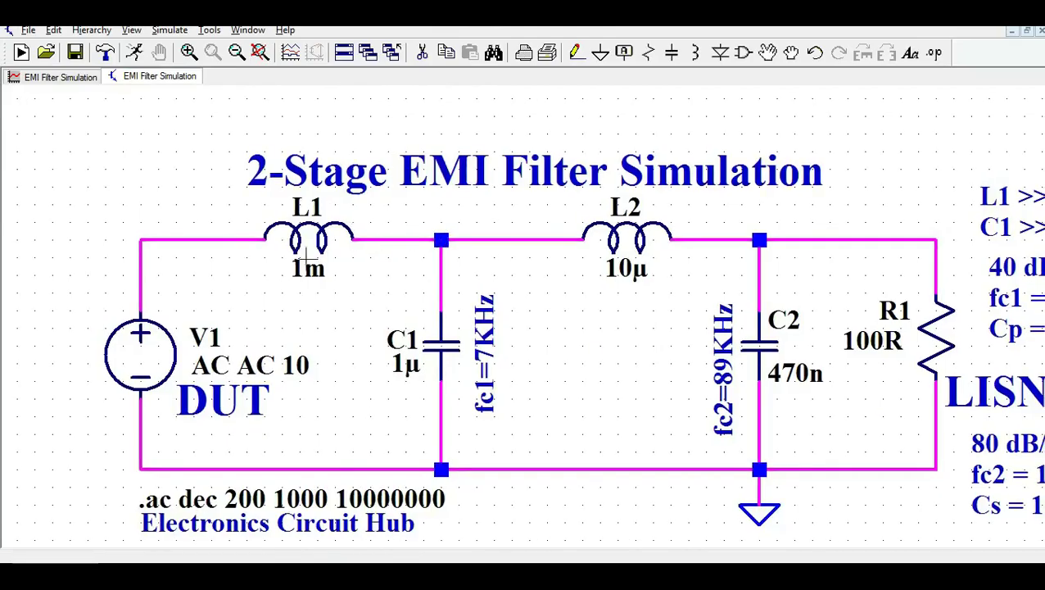